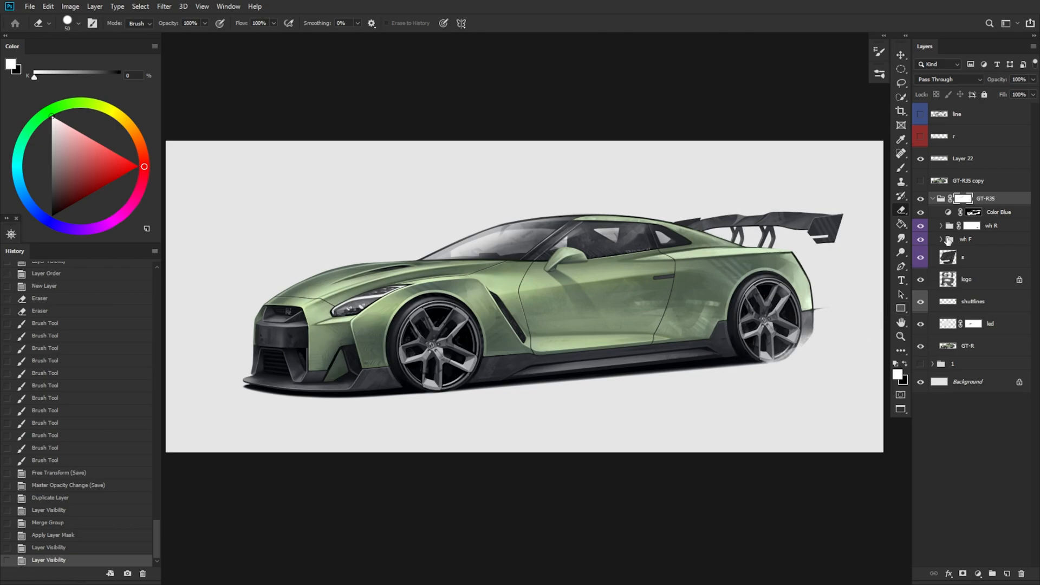
Duplicate the GT-R35 group, hide the original, merge the copy into one layer and apply its layer mask
left_click(933, 199)
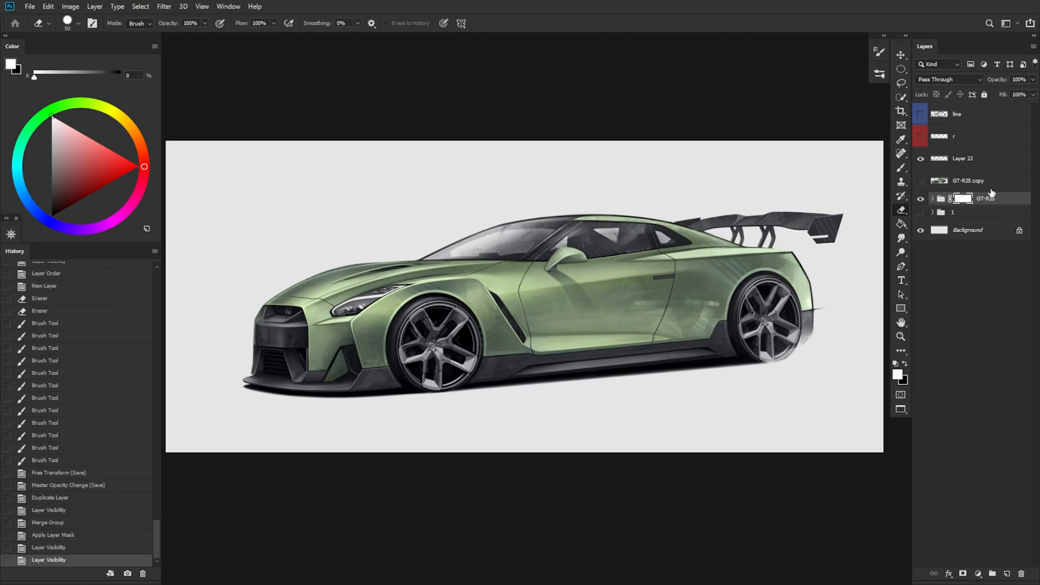
key("ctrl+j")
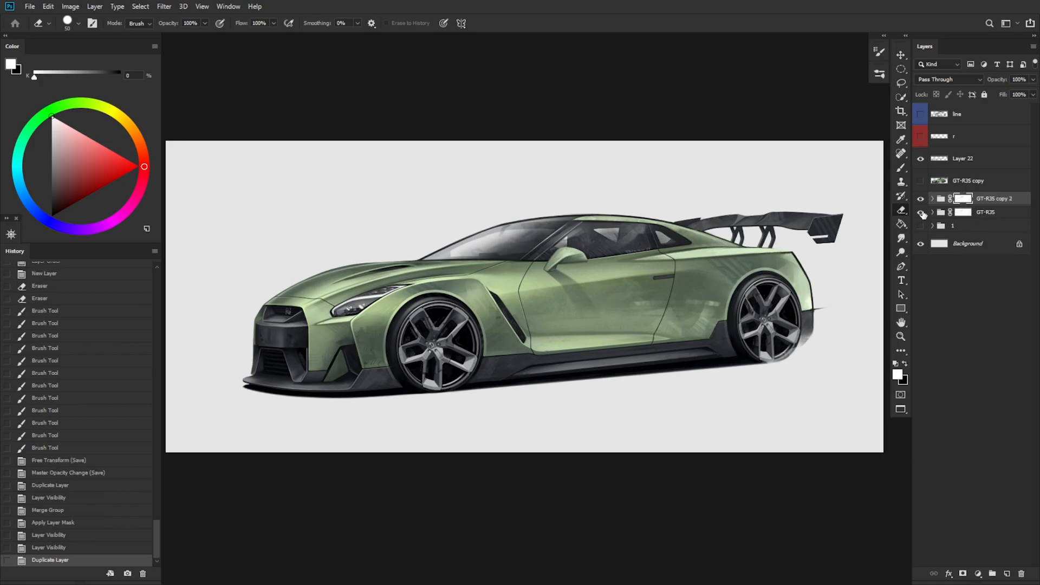
left_click(920, 211)
right_click(989, 201)
left_click(910, 477)
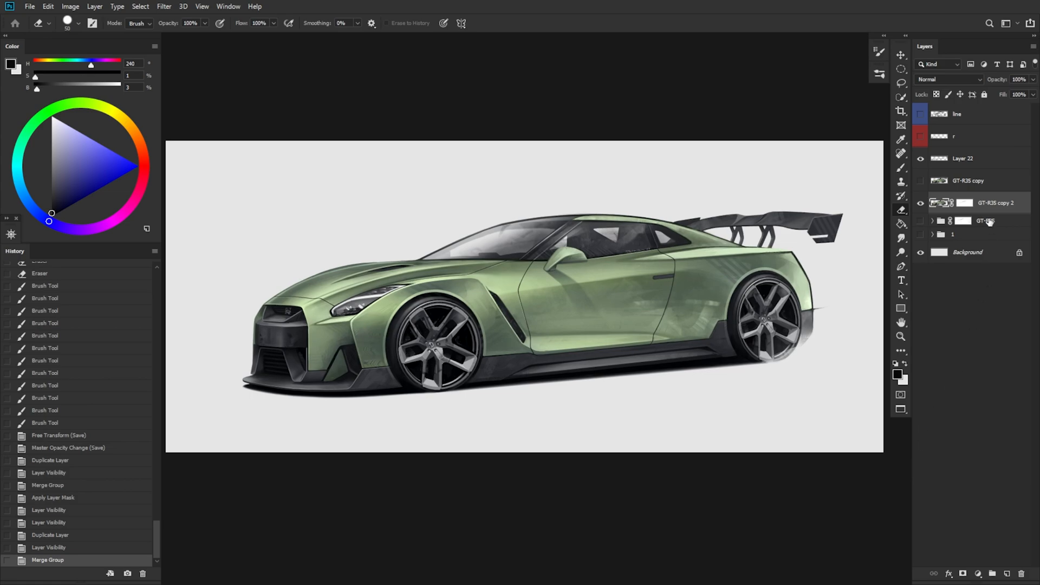
right_click(970, 207)
left_click(962, 234)
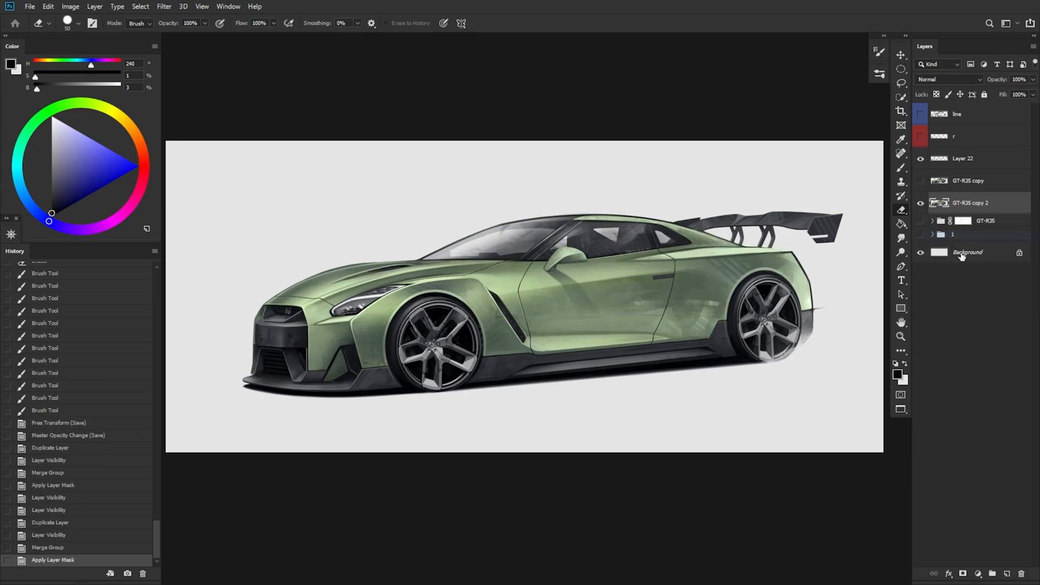
Fill the Background layer with black using the Paint Bucket
left_click(970, 251)
key("g")
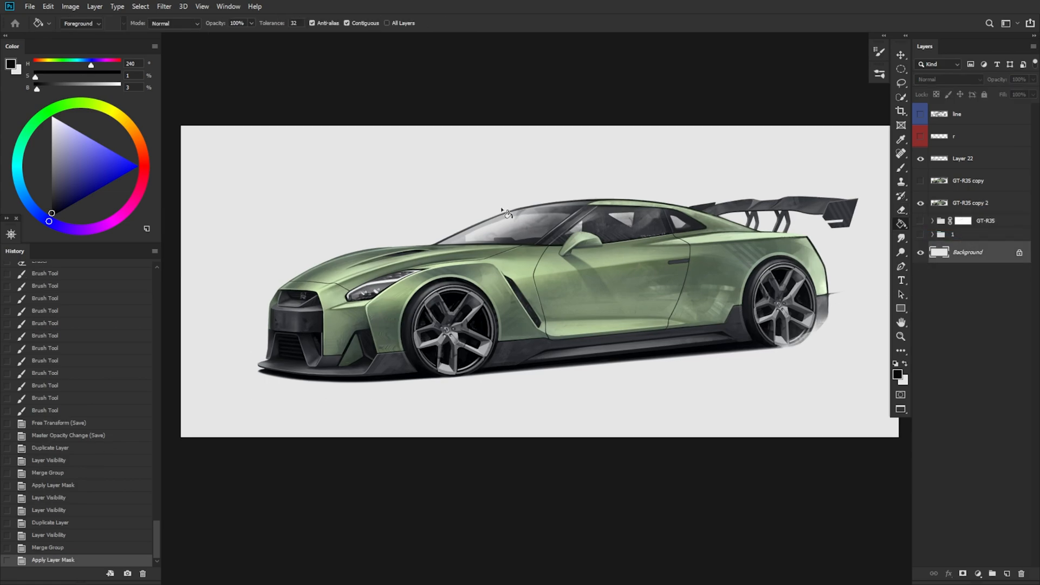
left_click(565, 265)
left_click_drag(760, 311, 758, 324)
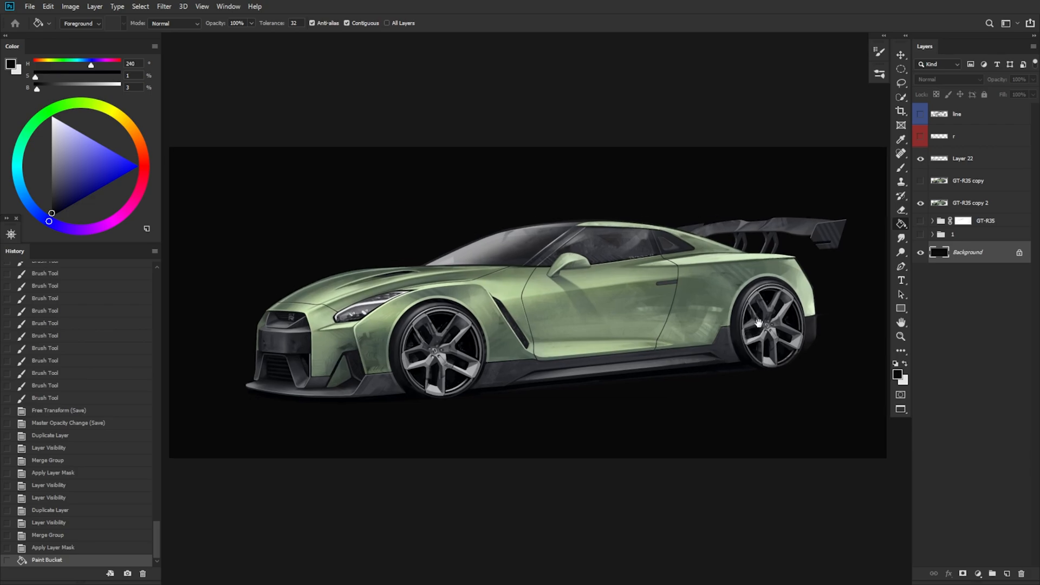
Add a 6 px solid red Stroke effect to the GT-R35 copy 2 layer, positioned Outside
left_click(973, 205)
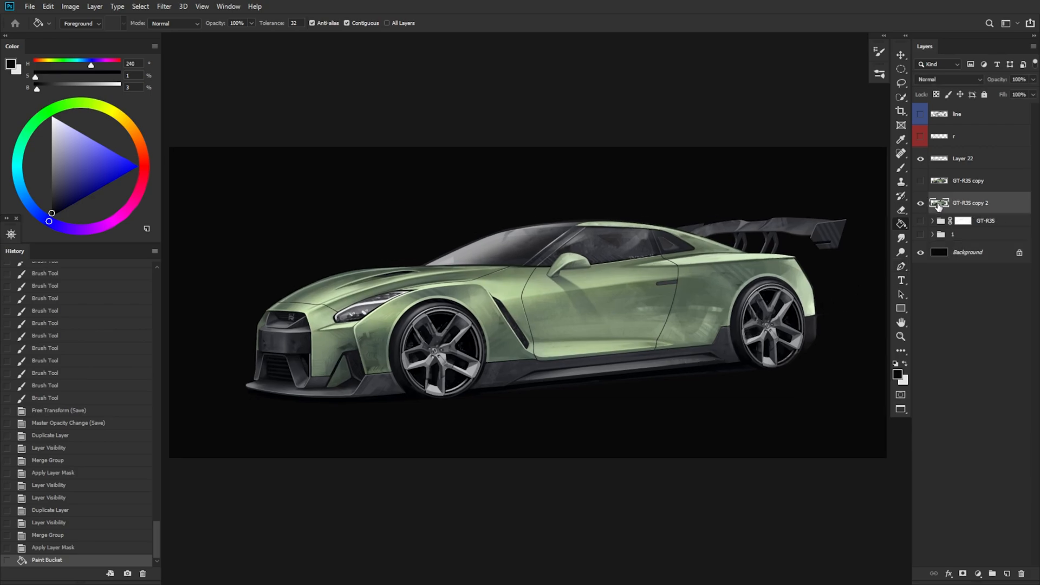
double_click(939, 205)
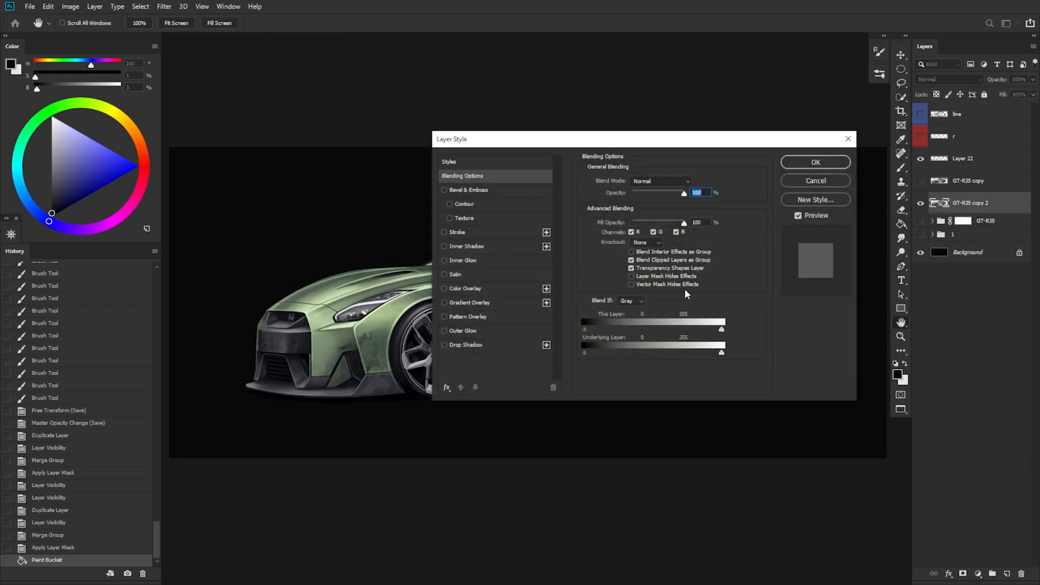
left_click(457, 233)
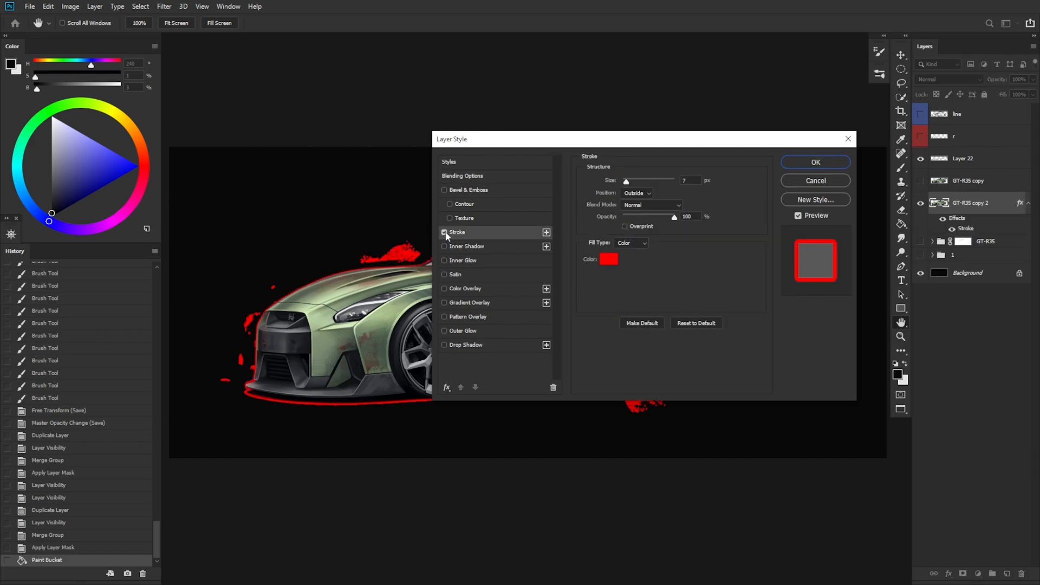
left_click(648, 192)
mouse_move(627, 182)
left_mouse_down()
mouse_move(659, 183)
mouse_move(617, 183)
mouse_move(628, 186)
left_mouse_up()
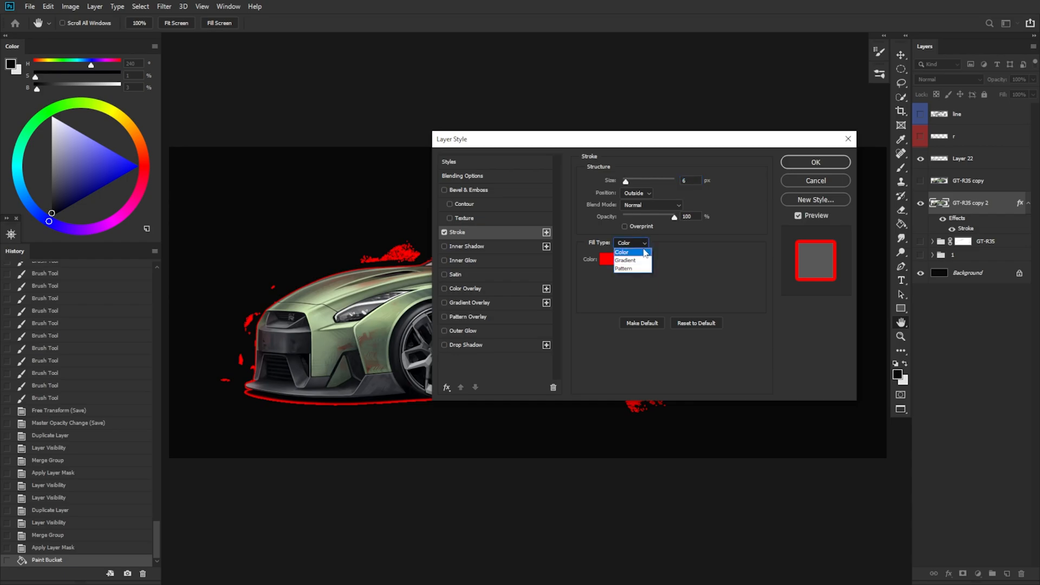
left_click(609, 259)
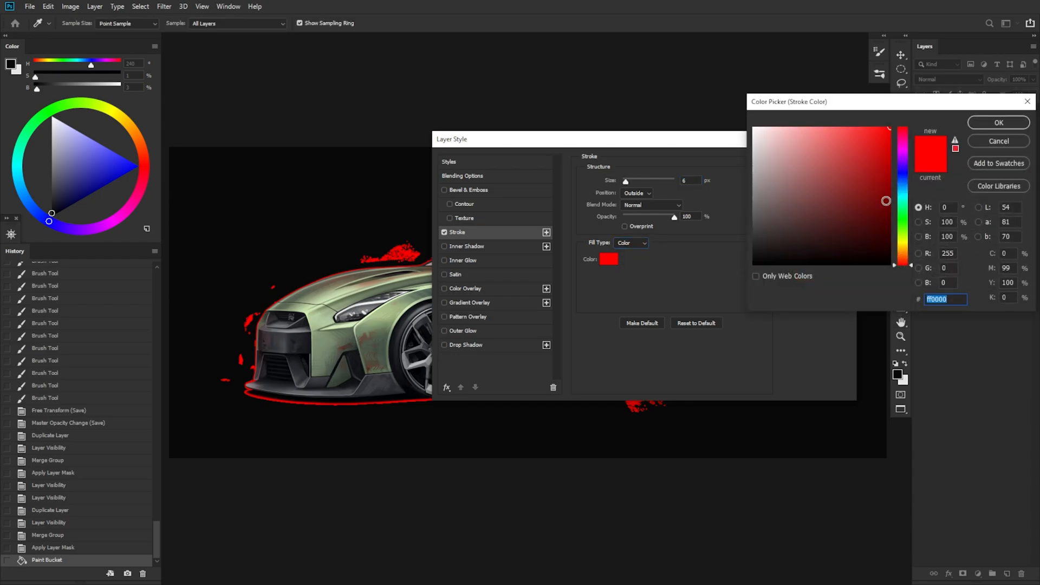
left_click(987, 124)
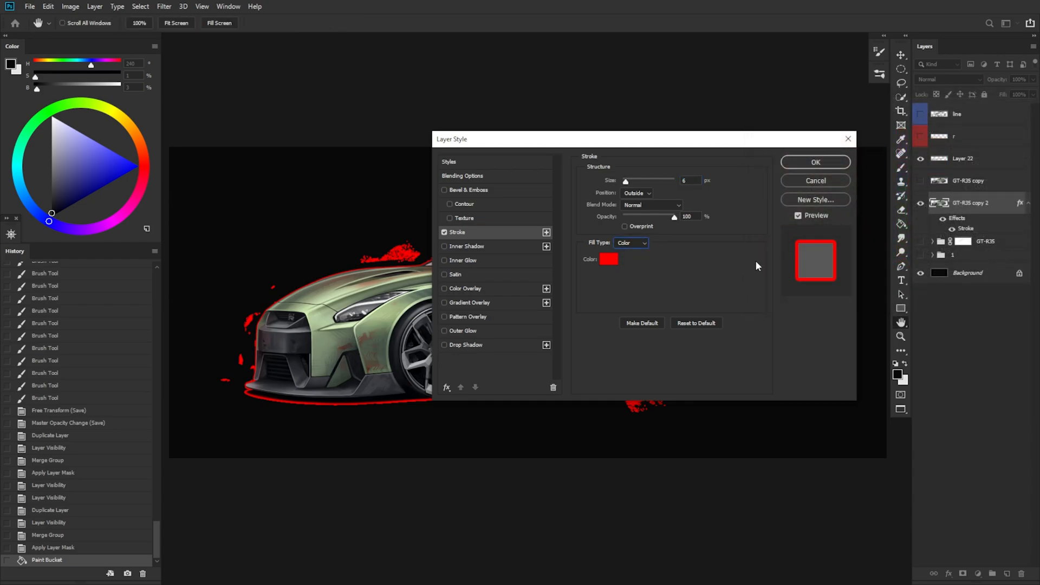
left_click(815, 162)
Add a layer mask to GT-R35 copy 2 and erase the stray specks in front of the car's nose
key("ctrl+plus")
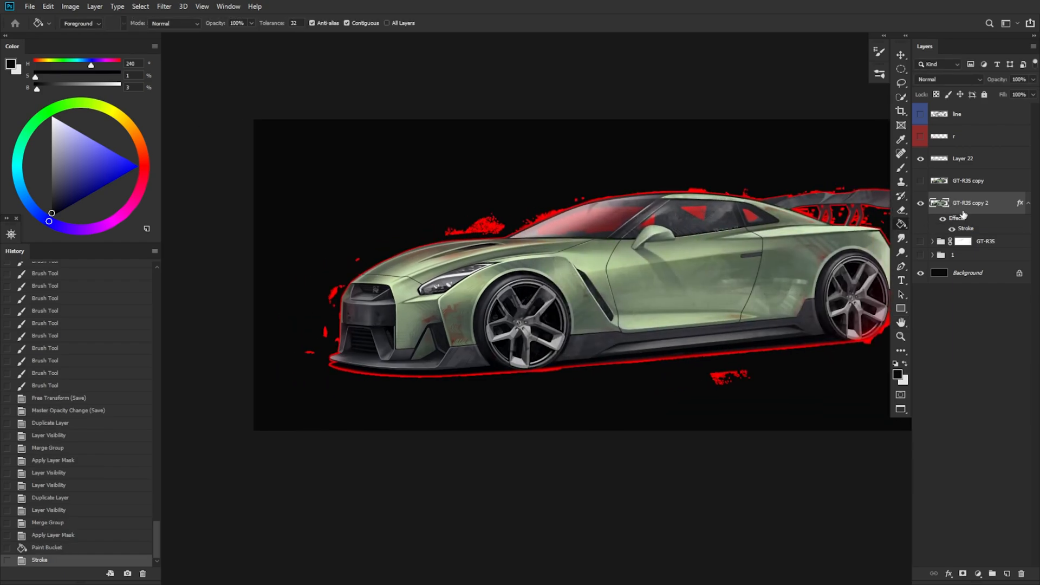
left_click(963, 574)
key("ctrl+plus")
key("ctrl+plus")
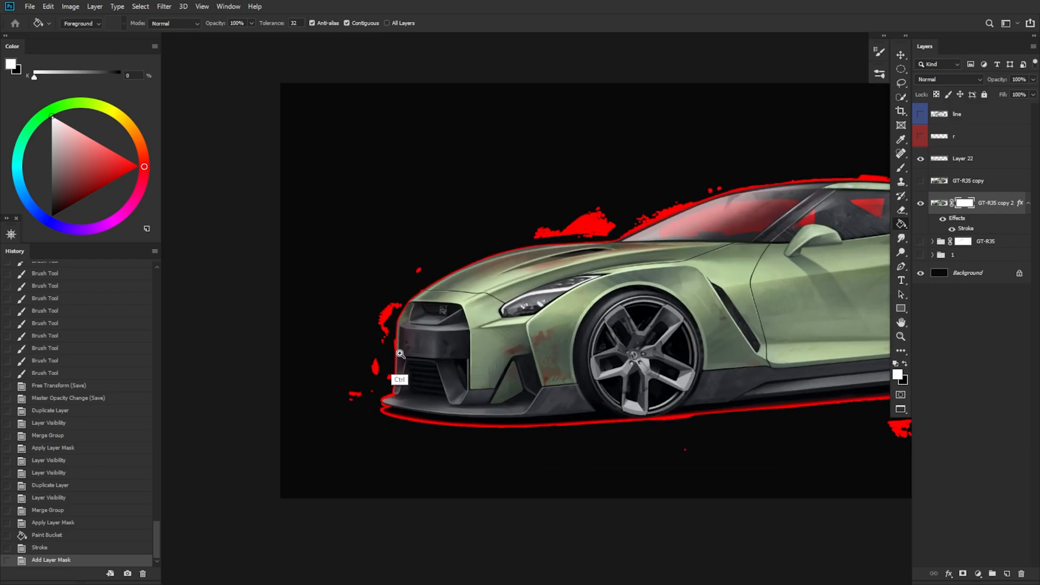
left_click(406, 346, "ctrl")
key("e")
left_click(382, 269)
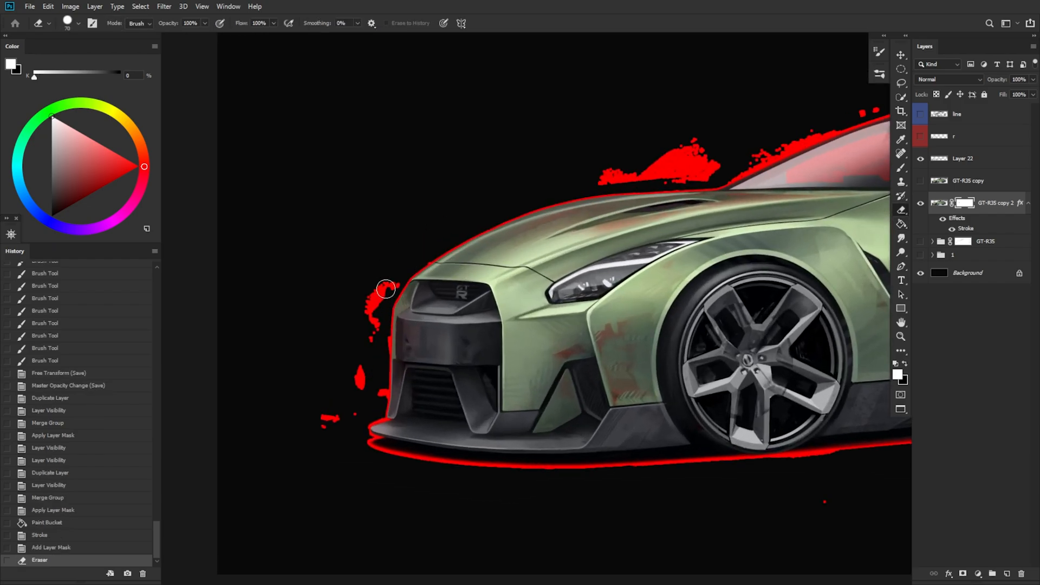
left_click_drag(376, 320, 330, 420)
Erase the remaining stray pixels close to the front bumper and splitter edge, using a much smaller eraser brush
left_click_drag(414, 392, 437, 332)
left_click(437, 332, "ctrl")
key("[")
key("[")
key("[")
key("[")
mouse_move(377, 254)
left_mouse_down()
mouse_move(376, 215)
mouse_move(374, 304)
left_mouse_up()
mouse_move(371, 332)
left_mouse_down()
mouse_move(372, 350)
mouse_move(381, 333)
mouse_move(379, 362)
left_mouse_up()
key("[")
key("[")
mouse_move(378, 362)
left_mouse_down()
mouse_move(375, 381)
mouse_move(457, 345)
mouse_move(386, 349)
left_mouse_up()
key("[")
key("[")
key("[")
key("[")
mouse_move(404, 340)
left_mouse_down()
mouse_move(415, 336)
mouse_move(398, 342)
left_mouse_up()
left_click_drag(399, 341, 384, 367)
key("]")
key("]")
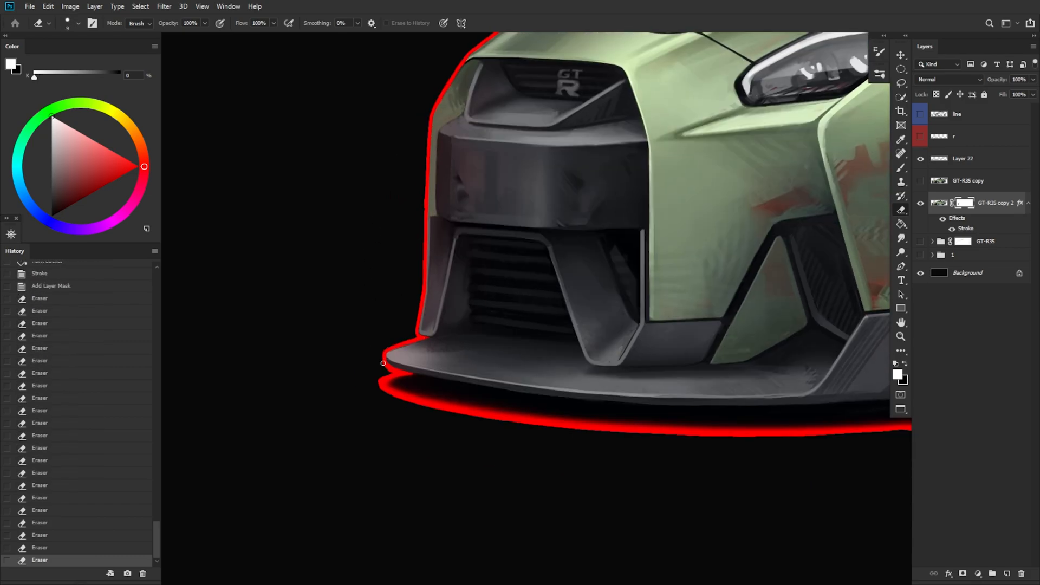
Lasso and clear the stray pixels above the hood and beside the windshield on the mask
left_click_drag(551, 317, 325, 520)
key("l")
mouse_move(370, 310)
left_mouse_down()
mouse_move(449, 307)
mouse_move(310, 284)
left_mouse_up()
key("Delete")
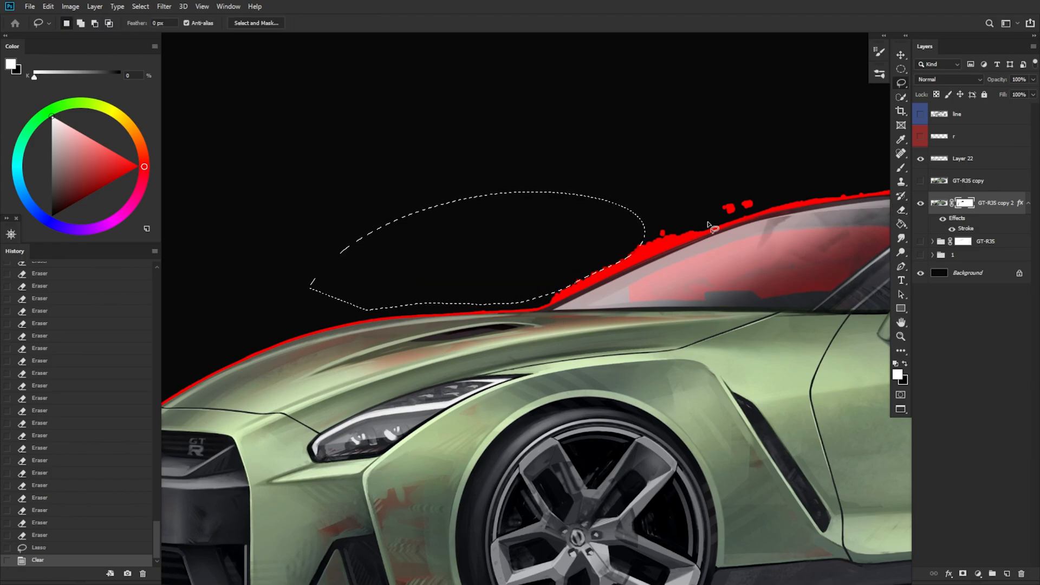
left_click_drag(720, 223, 758, 189)
key("Delete")
key("ctrl+d")
Erase the rough outline along the windshield and the roof edge
left_click_drag(425, 312, 458, 293)
left_click_drag(458, 293, 519, 263)
left_click_drag(519, 262, 573, 241)
left_click_drag(573, 242, 648, 218)
left_click_drag(648, 220, 531, 238)
mouse_move(773, 217)
left_mouse_down()
mouse_move(611, 227)
mouse_move(662, 226)
left_mouse_up()
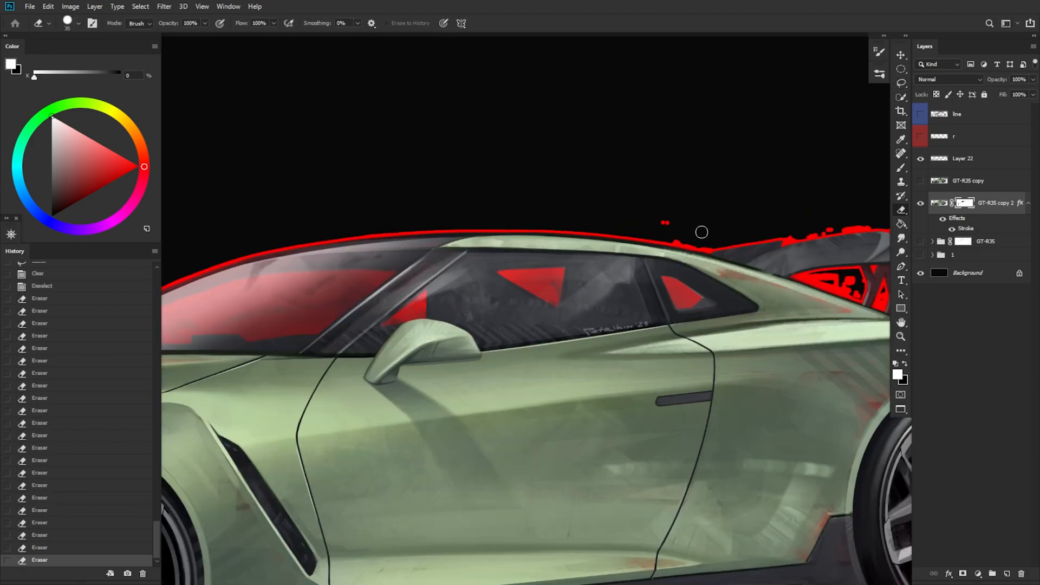
Erase the stray specks above the rear roofline and along the upper edge of the spoiler with a smaller brush
left_click_drag(800, 286, 599, 297)
mouse_move(886, 369)
left_mouse_down()
mouse_move(741, 348)
mouse_move(776, 349)
left_mouse_up()
key("bracketleft")
key("bracketleft")
key("bracketleft")
key("bracketleft")
key("bracketleft")
key("bracketleft")
key("bracketleft")
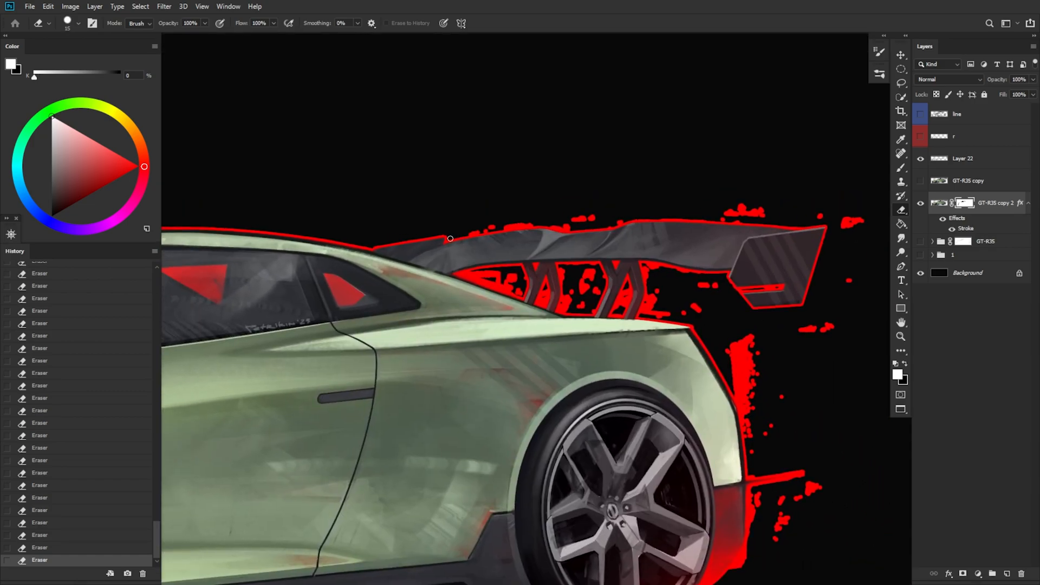
left_click_drag(761, 211, 728, 211)
mouse_move(837, 248)
left_mouse_down()
mouse_move(692, 257)
mouse_move(697, 232)
left_mouse_up()
Lasso and clear the stray splatter behind the rear bumper
left_click_drag(710, 330, 686, 240)
key("l")
mouse_move(651, 391)
left_mouse_down()
mouse_move(583, 462)
mouse_move(679, 334)
left_mouse_up()
key("Delete")
left_click_drag(576, 350, 602, 378)
key("Delete")
Lasso and clear the stray pixels beneath the spoiler wing and in the openings between its supports
left_click_drag(561, 211, 564, 203)
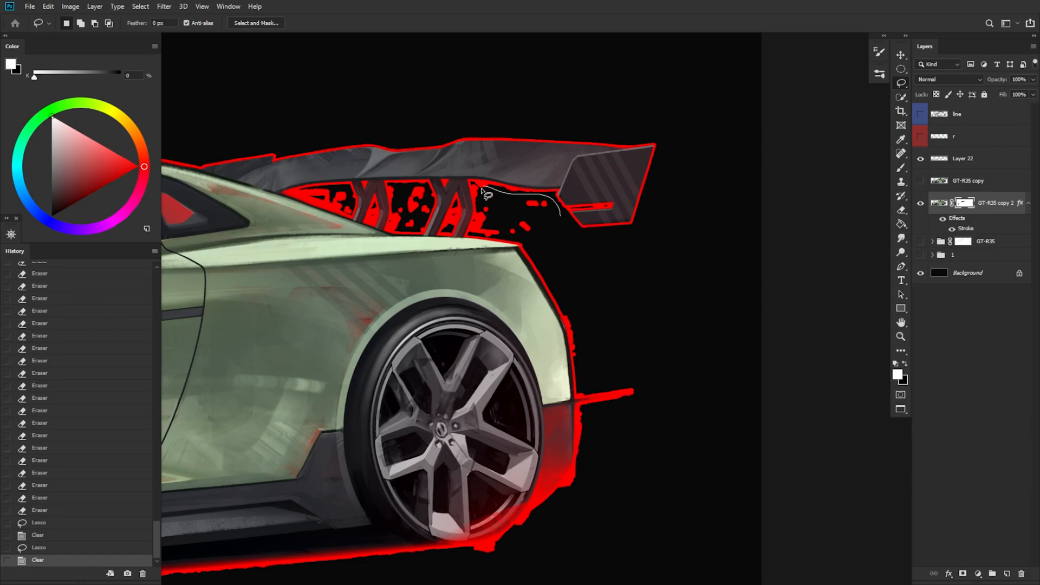
key("Delete")
left_click_drag(417, 187, 407, 185)
key("Delete")
left_click_drag(310, 199, 298, 192)
key("Delete")
left_click(445, 256)
Erase leftover pixels around the spoiler's end, redo a faulty stroke, and compare by toggling layer visibility
left_click_drag(445, 256, 601, 329)
left_click_drag(764, 301, 795, 300, "ctrl")
key("e")
mouse_move(714, 272)
left_mouse_down()
mouse_move(764, 268)
mouse_move(752, 272)
left_mouse_up()
key("ctrl+comma")
key("ctrl+comma")
key("ctrl+z")
left_click_drag(719, 319, 730, 285)
key("x")
left_click(688, 276)
double_click(923, 159)
left_click(762, 325, "alt")
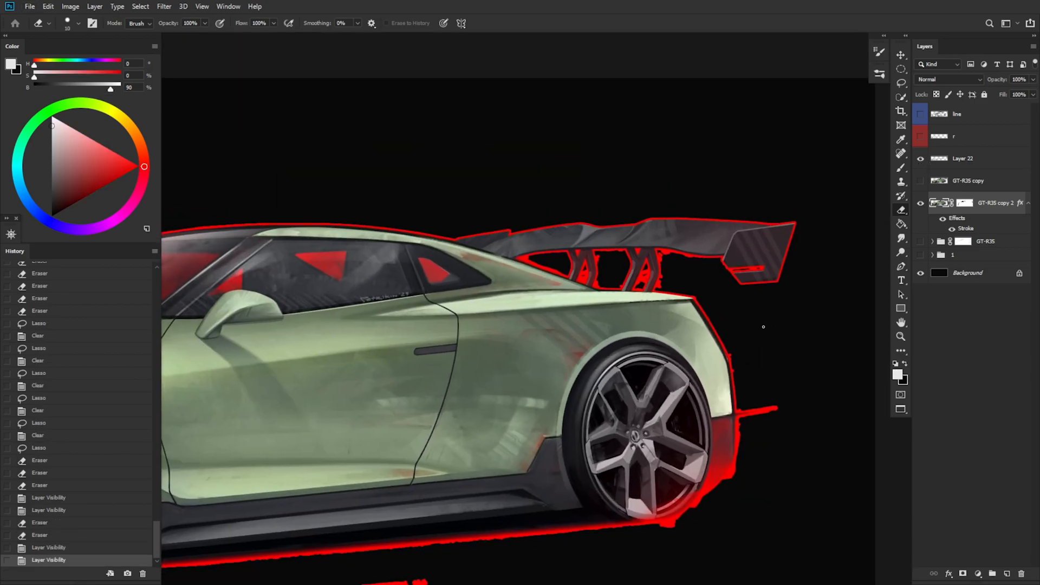
Erase the leftover pixels inside the slot of the spoiler's end plate
key("ctrl+d")
left_click(752, 281, "ctrl")
left_click(752, 281, "ctrl")
key("bracketright")
left_click(572, 291)
left_click_drag(692, 253, 707, 252)
left_click_drag(706, 251, 758, 247)
left_click(673, 232)
Erase the leftover pixels around the spoiler supports and in the openings between them
left_click_drag(558, 219, 557, 265)
left_click_drag(556, 265, 549, 285)
left_click_drag(555, 216, 580, 219)
left_click_drag(574, 218, 614, 226)
left_click_drag(596, 222, 566, 216)
left_click(493, 275)
left_click_drag(432, 216, 427, 223)
left_click_drag(427, 224, 432, 253)
left_click_drag(431, 258, 425, 271)
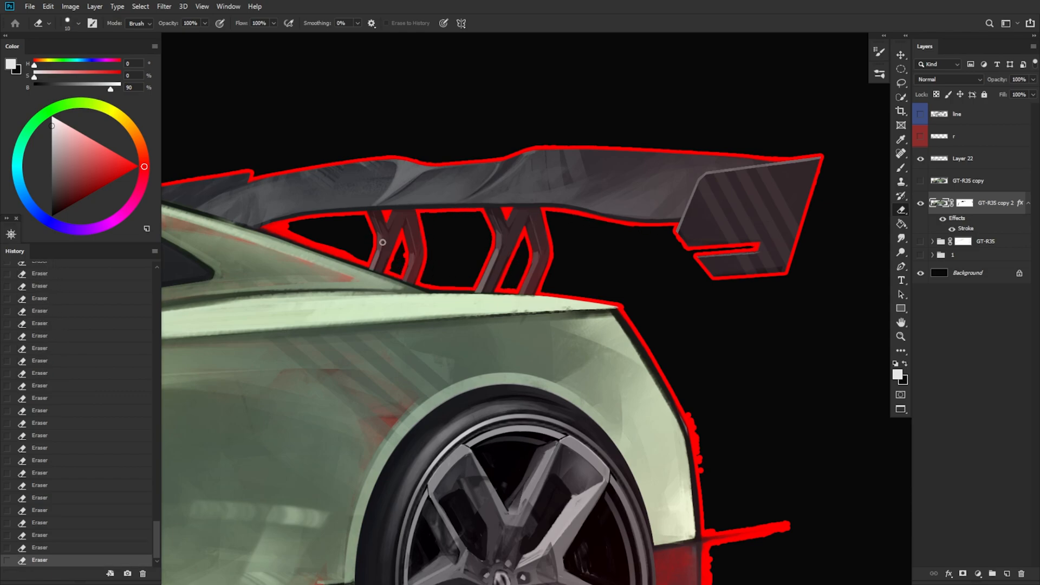
left_click_drag(270, 228, 286, 224)
Erase the rough pixels along the car's rear edge with a larger eraser brush
left_click_drag(716, 344, 580, 200)
key("bracketright")
key("bracketright")
left_click_drag(559, 272, 572, 324)
mouse_move(574, 382)
left_mouse_down()
mouse_move(597, 276)
mouse_move(600, 365)
left_mouse_up()
left_click_drag(455, 527, 496, 413)
left_click_drag(277, 485, 348, 482)
Switch the eraser to a soft brush and clean the outline around the lower rear bumper and rear wheel
right_click(542, 422)
left_click(600, 307)
left_click(406, 441)
left_click_drag(509, 399, 471, 402)
left_click_drag(470, 402, 502, 389)
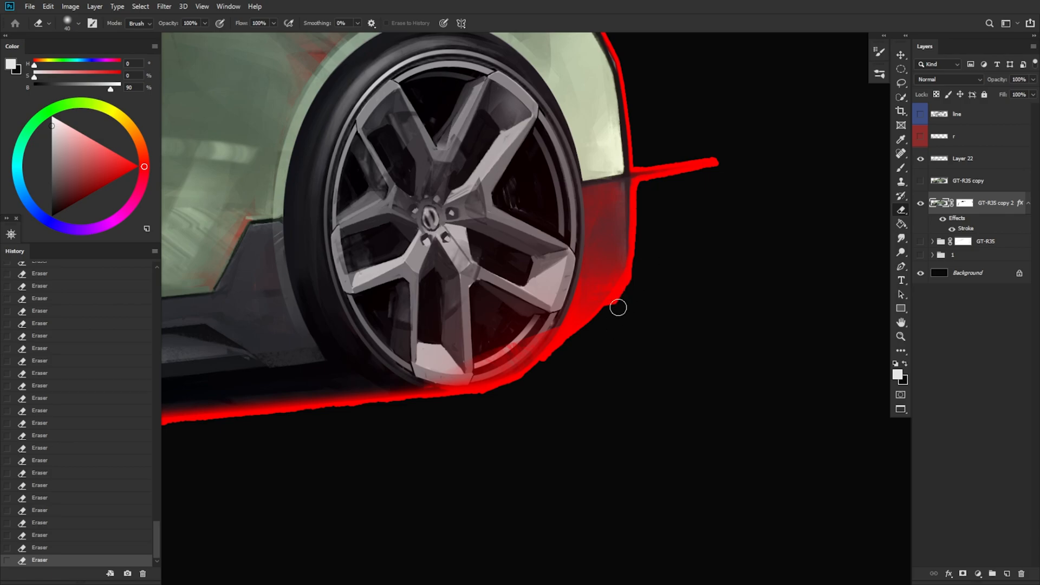
Fill the Background layer with light grey using the Paint Bucket
left_click(972, 273)
scroll(672, 393, "down", 4)
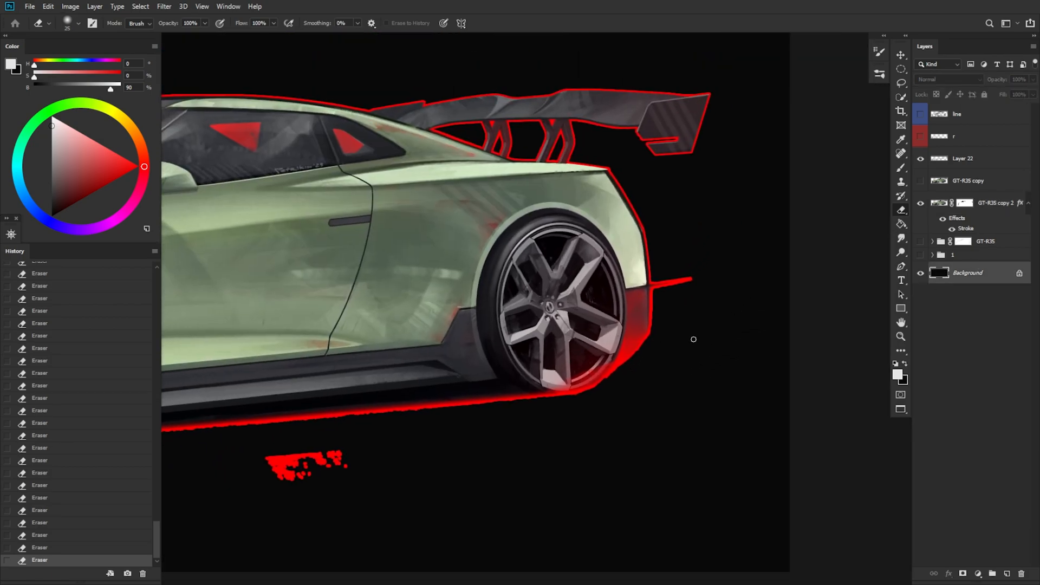
key("g")
key("x")
left_click(721, 357)
left_click_drag(781, 348, 718, 372)
key("ctrl+z")
key("ctrl+z")
mouse_move(666, 396)
left_mouse_down()
mouse_move(701, 360)
mouse_move(709, 372)
mouse_move(811, 359)
left_mouse_up()
key("x")
left_click(678, 373)
Lasso the stray specks below the car on the GT-R35 copy 2 mask, clear them and deselect
scroll(849, 359, "down", 2)
left_click(964, 203)
key("l")
mouse_move(717, 383)
left_mouse_down()
mouse_move(604, 425)
mouse_move(723, 398)
left_mouse_up()
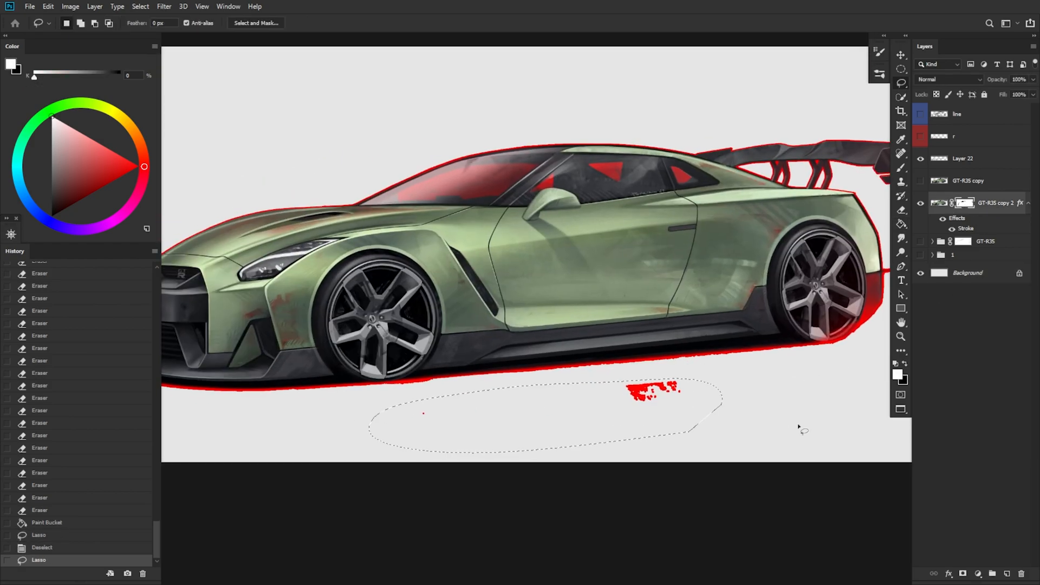
key("Delete")
key("ctrl+d")
Erase the uneven edge of the shadow beneath the car and check it with the layer effects turned off and on
left_click_drag(630, 397, 773, 367)
scroll(703, 366, "up", 2)
left_click_drag(674, 375, 768, 363)
key("e")
left_click_drag(532, 341, 501, 345)
left_click_drag(507, 345, 482, 346)
mouse_move(493, 345)
left_mouse_down()
mouse_move(476, 347)
mouse_move(521, 341)
mouse_move(512, 343)
left_mouse_up()
left_click(491, 343)
left_click(944, 219)
left_click(944, 219)
scroll(649, 341, "down", 2)
mouse_move(834, 317)
left_mouse_down()
mouse_move(604, 385)
mouse_move(788, 345)
left_mouse_up()
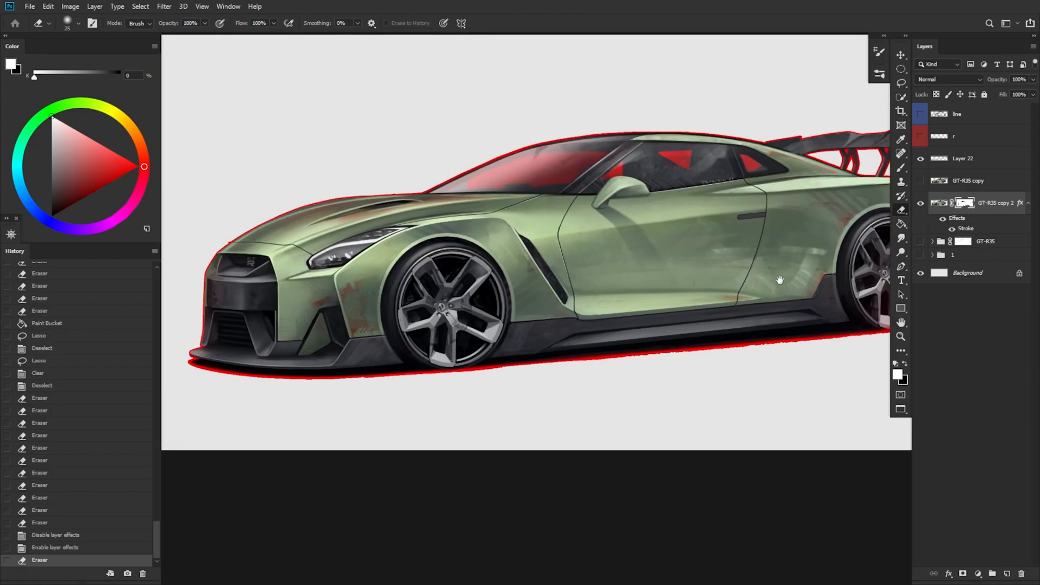
Set the position of the stroke effect on the GT-R35 copy 2 layer to Inside
double_click(956, 221)
left_click_drag(686, 144, 743, 280)
left_click(593, 373)
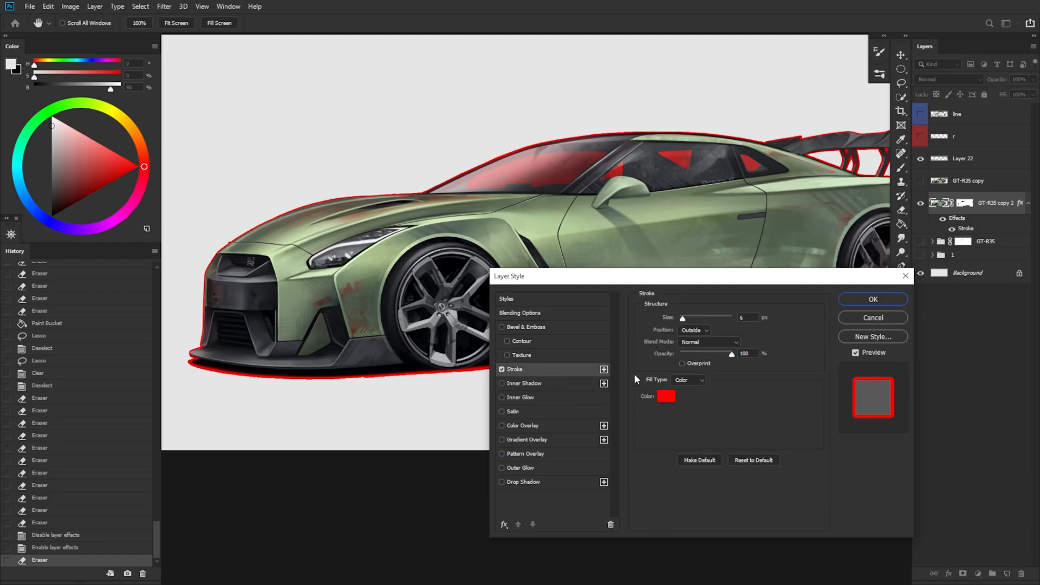
left_click(706, 330)
left_click(690, 347)
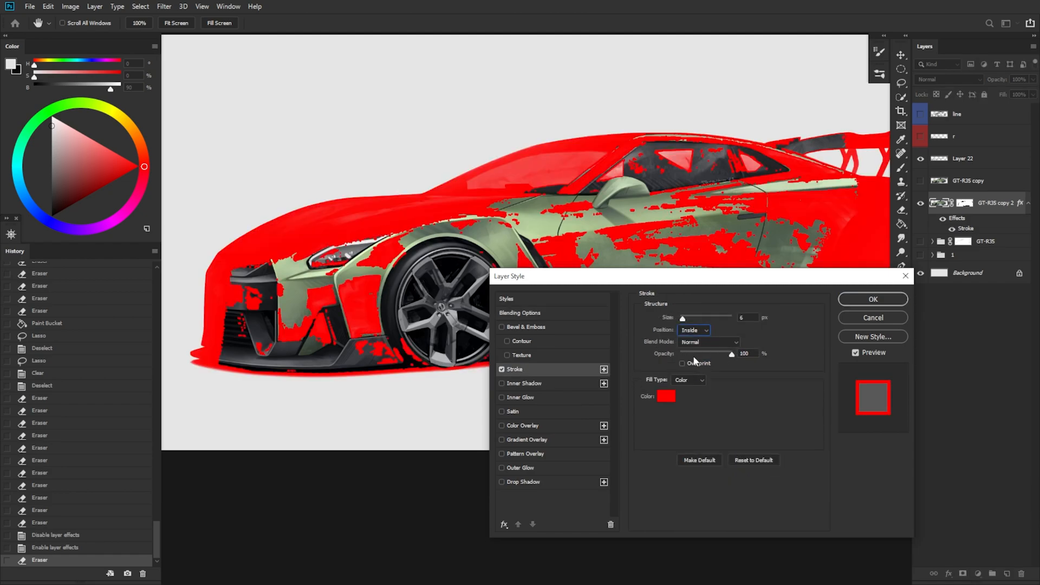
left_click(873, 299)
Add a new layer directly below GT-R35 copy 2
key("ctrl+0")
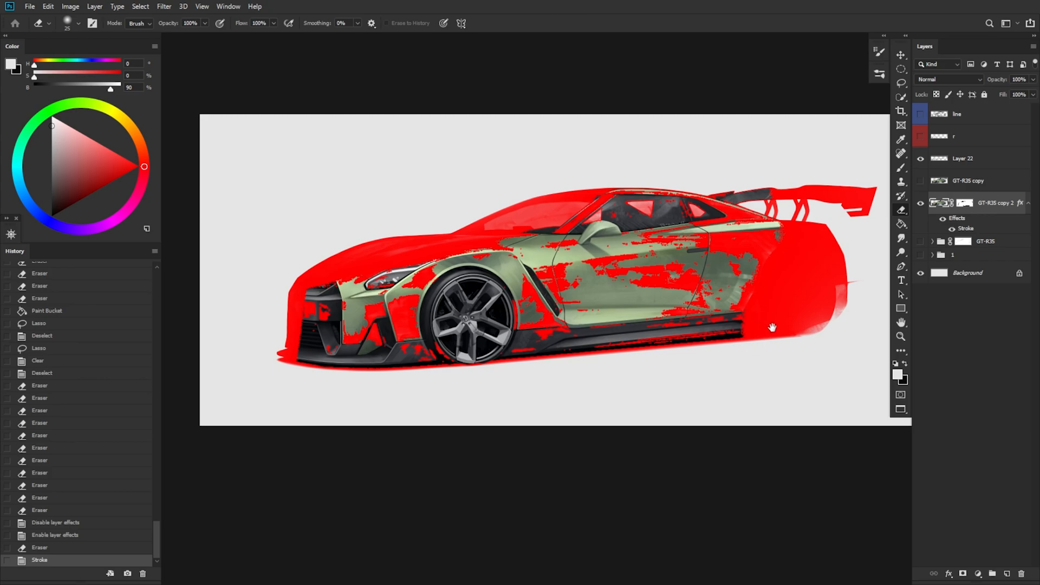
left_click(982, 245)
key("ctrl+shift+n")
key("Return")
left_click(647, 359)
left_click(646, 361)
left_click(646, 364)
Lasso the main car body from nose to rear bumper, keeping the selection just inside the silhouette
key("l")
left_click_drag(561, 372, 645, 366)
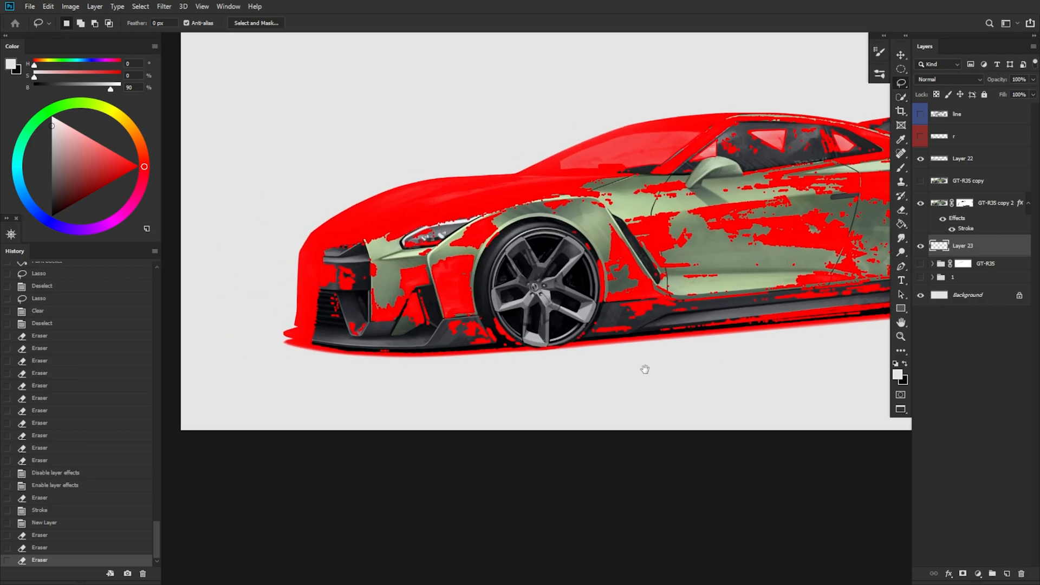
mouse_move(355, 213)
left_mouse_down()
mouse_move(714, 121)
mouse_move(319, 333)
left_mouse_up()
left_click_drag(740, 362, 448, 398)
left_click_drag(668, 347, 371, 293)
left_click_drag(296, 397, 647, 363)
left_click_drag(488, 385, 592, 381)
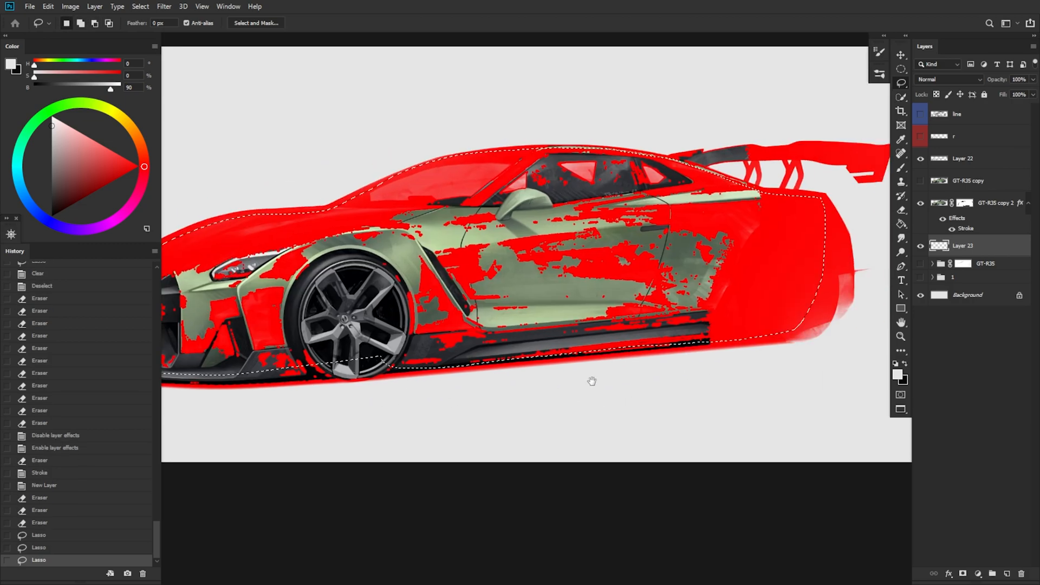
left_click(939, 204, "ctrl")
key("ctrl+z")
mouse_move(425, 374)
left_mouse_down()
mouse_move(630, 362)
mouse_move(468, 370)
mouse_move(607, 331)
left_mouse_up()
left_click_drag(726, 332, 582, 365)
Fill the car-shaped selection on Layer 23 with light grey using the Paint Bucket and deselect
key("g")
left_click_drag(720, 438, 712, 430)
left_click(674, 334)
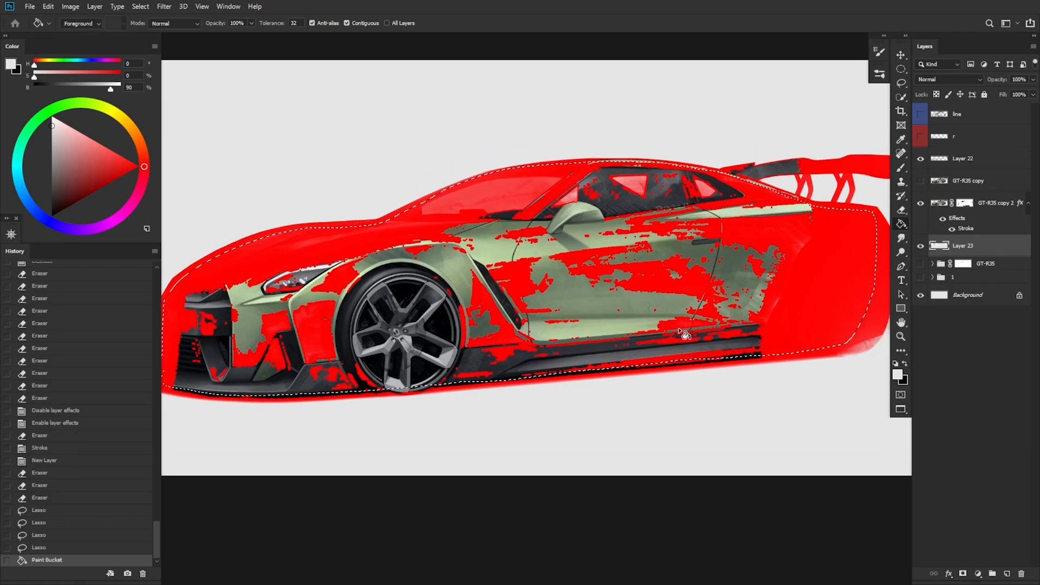
key("ctrl+d")
Copy the layer style of GT-R35 copy 2 and clear it from that layer
key("m")
right_click(953, 230)
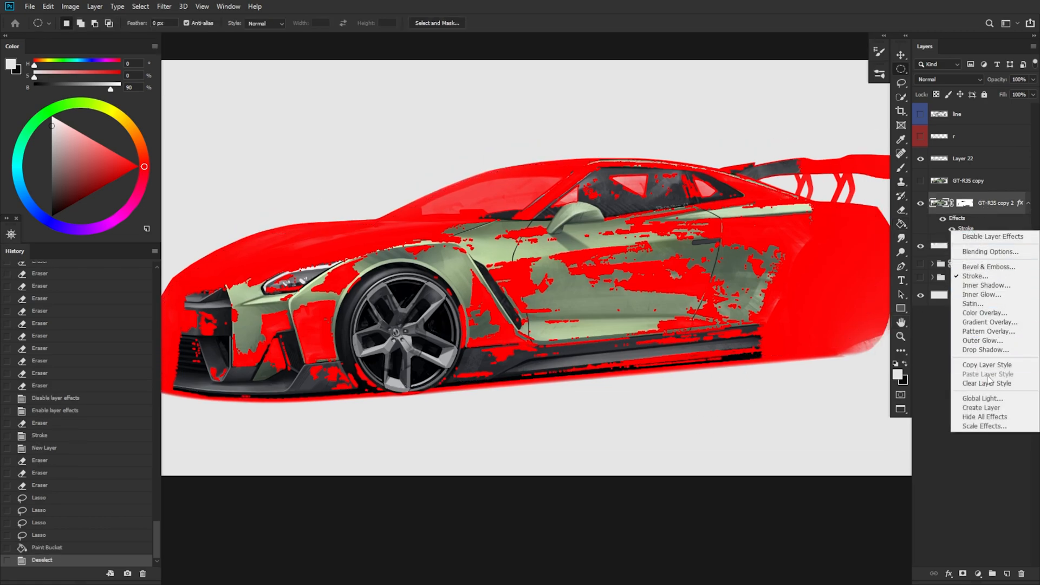
left_click(988, 366)
right_click(964, 230)
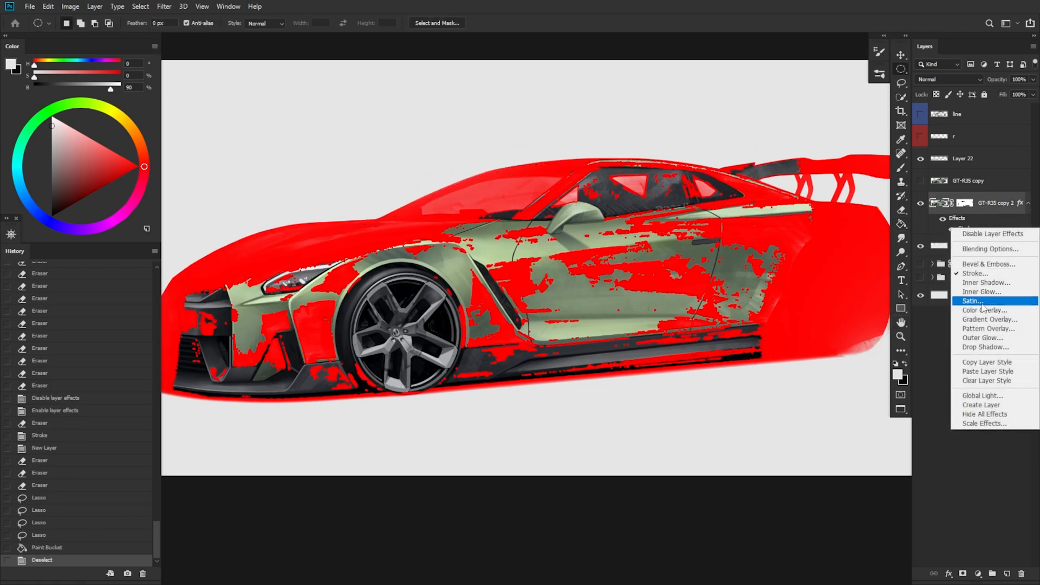
left_click(986, 381)
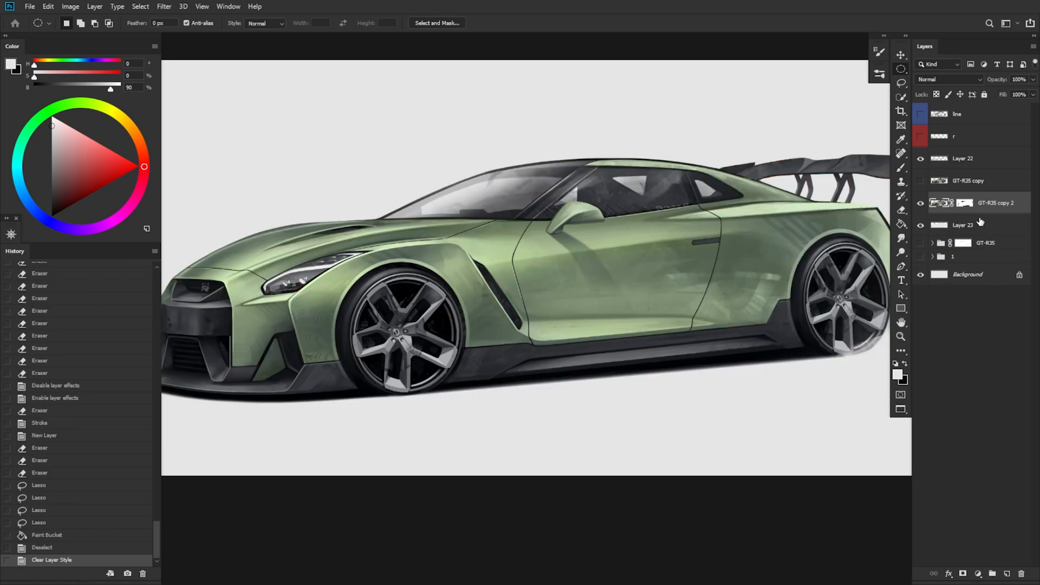
Group GT-R35 copy 2 with Layer 23 and paste the copied stroke style onto the group
key("ctrl+g")
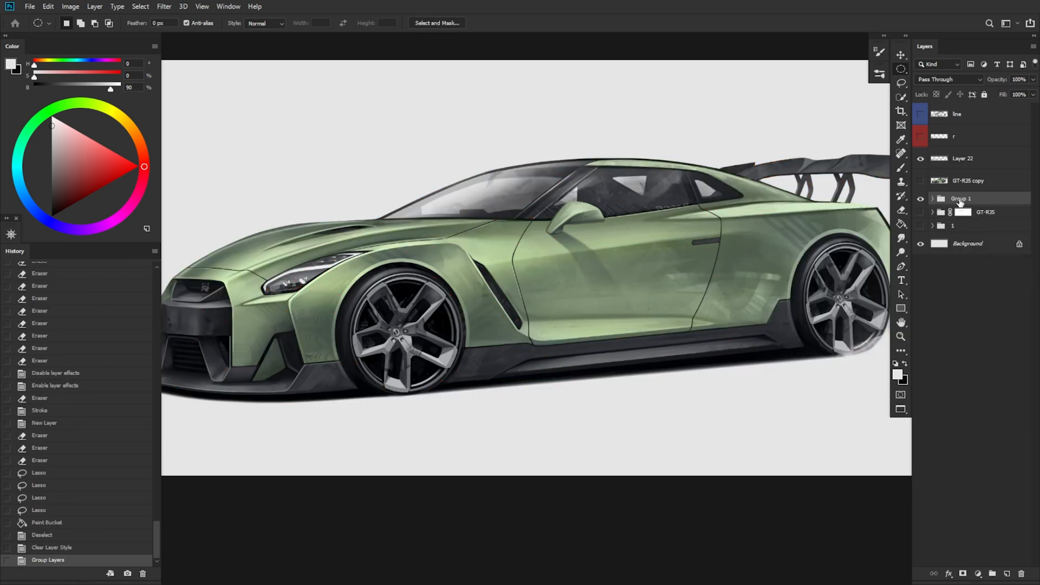
right_click(963, 203)
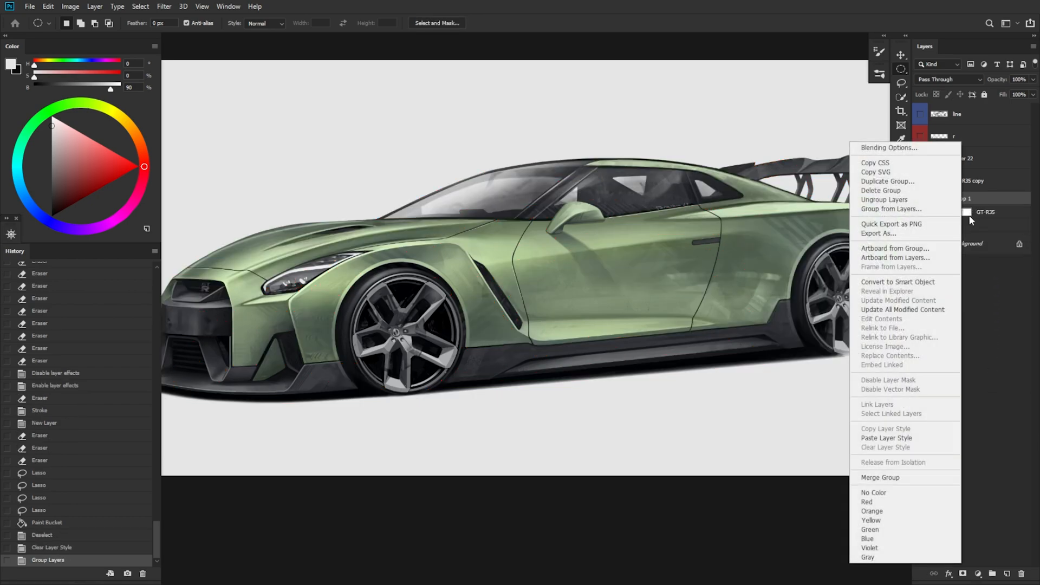
left_click(893, 435)
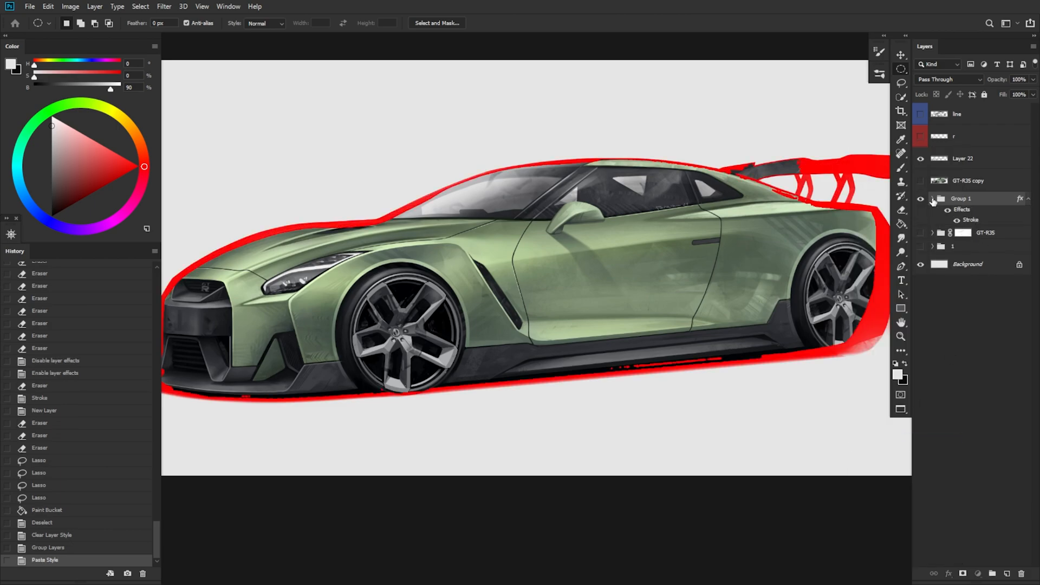
Select Layer 23 inside Group 1 and sample a dark grey from the front bumper for the Brush tool
left_click(932, 199)
left_click(927, 237)
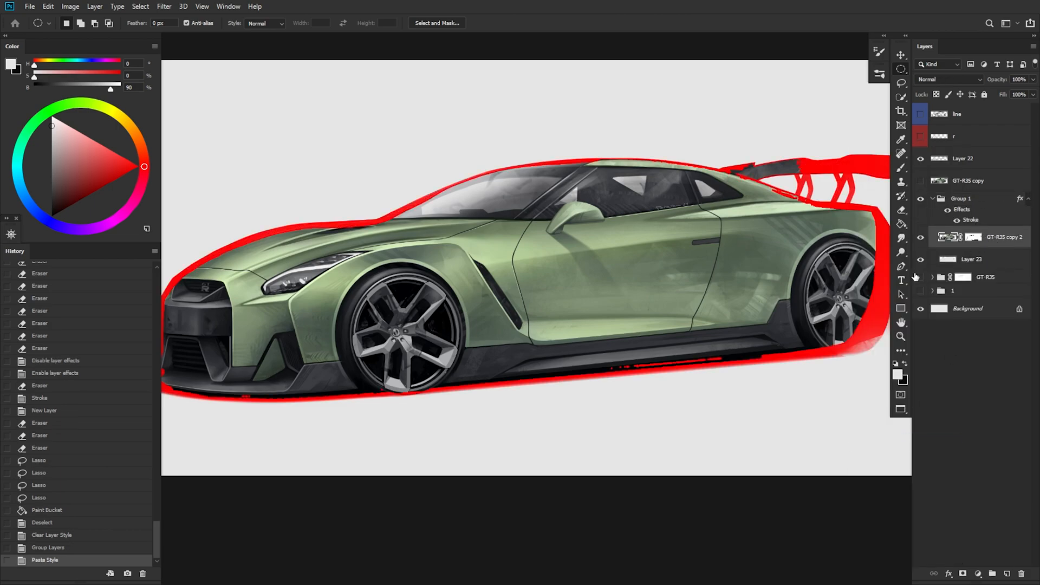
left_click(757, 332, "alt")
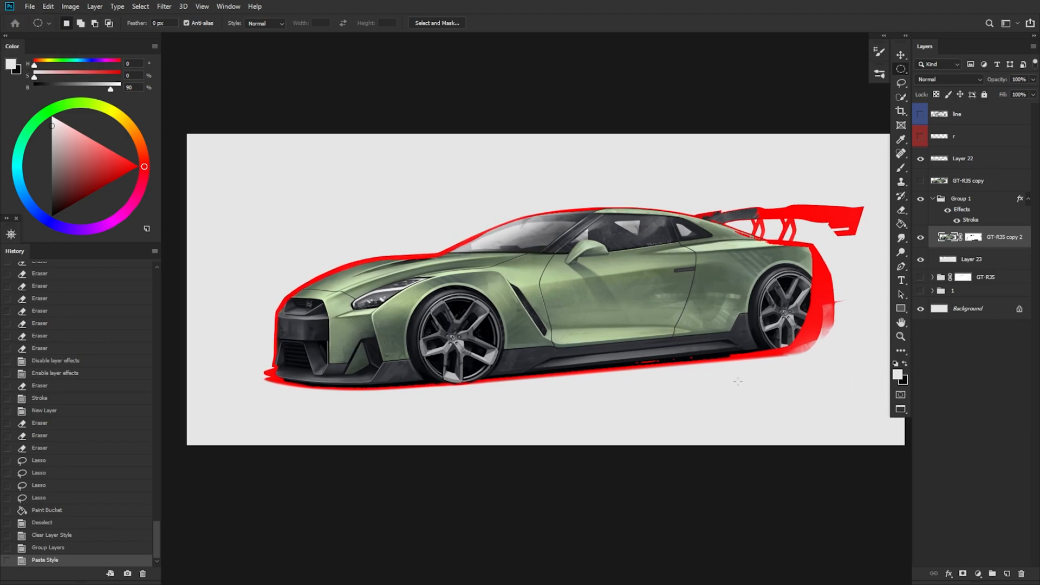
left_click(473, 279, "ctrl")
left_click(473, 278, "ctrl")
left_click_drag(473, 279, 687, 291)
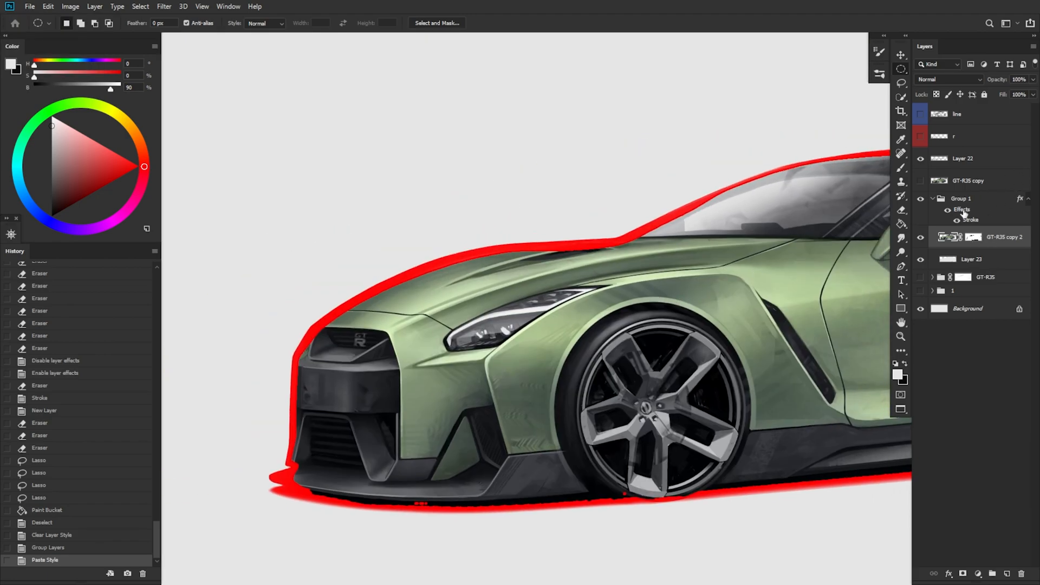
left_click(964, 214)
left_click(996, 259)
key("b")
right_click(502, 233)
left_click(402, 391, "alt")
left_click(460, 314, "ctrl")
Enlarge the brush and extend the silhouette on Layer 23 along the car's nose, checking it with the group effects toggled
left_click_drag(600, 315, 631, 271)
key("bracketright")
key("bracketright")
key("bracketright")
key("bracketright")
key("bracketright")
key("bracketright")
key("bracketright")
key("bracketright")
key("bracketright")
left_click_drag(307, 303, 287, 324)
left_click_drag(300, 305, 278, 329)
left_click_drag(283, 319, 345, 266)
left_click_drag(344, 265, 371, 250)
left_click(947, 211)
left_click(947, 211)
Paint the Layer 23 silhouette out to the hood's upper edge, up to the base of the windshield
key("bracketright")
left_click_drag(307, 289, 337, 271)
left_click_drag(336, 271, 401, 236)
left_click_drag(398, 236, 470, 208)
left_click_drag(466, 209, 533, 193)
left_click_drag(528, 193, 623, 186)
left_click_drag(618, 186, 672, 184)
mouse_move(663, 184)
left_mouse_down()
mouse_move(710, 181)
mouse_move(455, 284)
left_mouse_up()
mouse_move(457, 279)
left_mouse_down()
mouse_move(513, 256)
mouse_move(471, 275)
left_mouse_up()
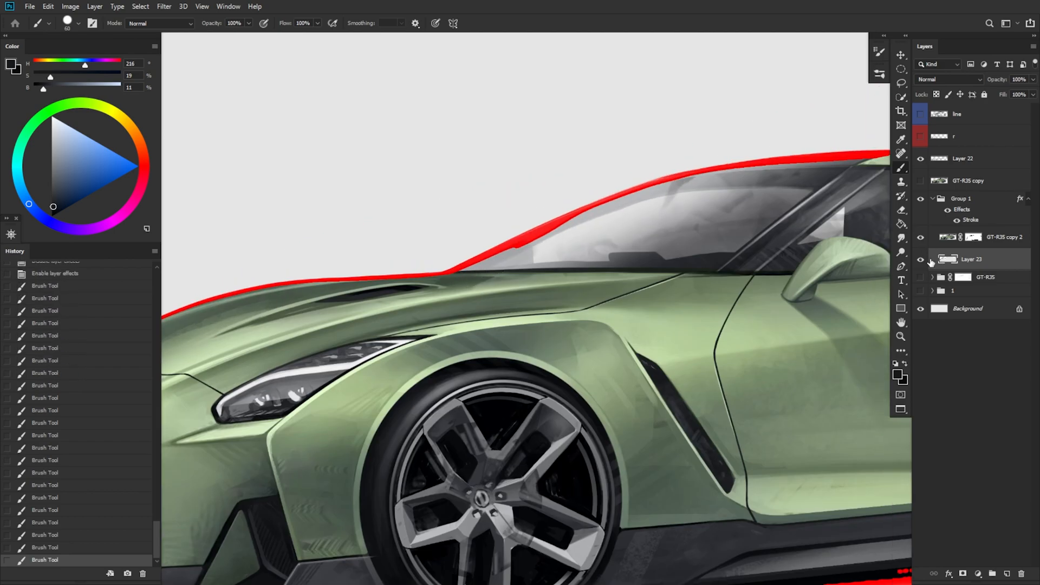
Sample the silhouette's light grey with GT-R35 copy 2 hidden, extend the windshield edge, and recolour Layer 23's dark strokes with transparency locked
left_click(920, 237)
left_click(520, 304, "alt")
left_click(921, 237)
mouse_move(534, 250)
left_mouse_down()
mouse_move(471, 278)
mouse_move(611, 245)
left_mouse_up()
key("bracketright")
key("bracketright")
key("bracketright")
key("bracketright")
mouse_move(487, 261)
left_mouse_down()
mouse_move(258, 360)
mouse_move(574, 247)
left_mouse_up()
left_click(936, 95)
mouse_move(795, 239)
left_mouse_down()
mouse_move(622, 297)
mouse_move(558, 275)
left_mouse_up()
left_click(936, 95)
Extend the light grey silhouette on Layer 23 along the windshield top and roofline toward the rear
key("bracketright")
left_click_drag(552, 277, 664, 234)
left_click_drag(658, 235, 721, 219)
mouse_move(768, 217)
left_mouse_down()
mouse_move(550, 267)
mouse_move(612, 254)
left_mouse_up()
left_click_drag(601, 254, 726, 251)
left_click_drag(785, 254, 655, 255)
left_click_drag(568, 251, 723, 251)
left_click_drag(718, 251, 794, 266)
left_click_drag(834, 288, 556, 301)
Shrink the brush and paint the rear wing's shape into the Layer 23 silhouette
key("bracketleft")
key("bracketleft")
key("bracketleft")
key("bracketleft")
key("bracketleft")
key("bracketleft")
key("bracketleft")
mouse_move(536, 263)
left_mouse_down()
mouse_move(584, 270)
mouse_move(588, 253)
left_mouse_up()
mouse_move(607, 259)
left_mouse_down()
mouse_move(671, 242)
mouse_move(810, 254)
left_mouse_up()
left_click_drag(802, 248, 657, 248)
left_click_drag(785, 241, 627, 240)
key("bracketright")
key("bracketright")
left_click_drag(644, 250, 769, 248)
mouse_move(683, 251)
left_mouse_down()
mouse_move(777, 264)
mouse_move(794, 309)
left_mouse_up()
Load a layer outline from the GT-R35 group as a selection, paint the wing's end plate on Layer 23 and deselect
left_click(932, 278)
left_click(947, 336, "ctrl")
key("ctrl+d")
key("e")
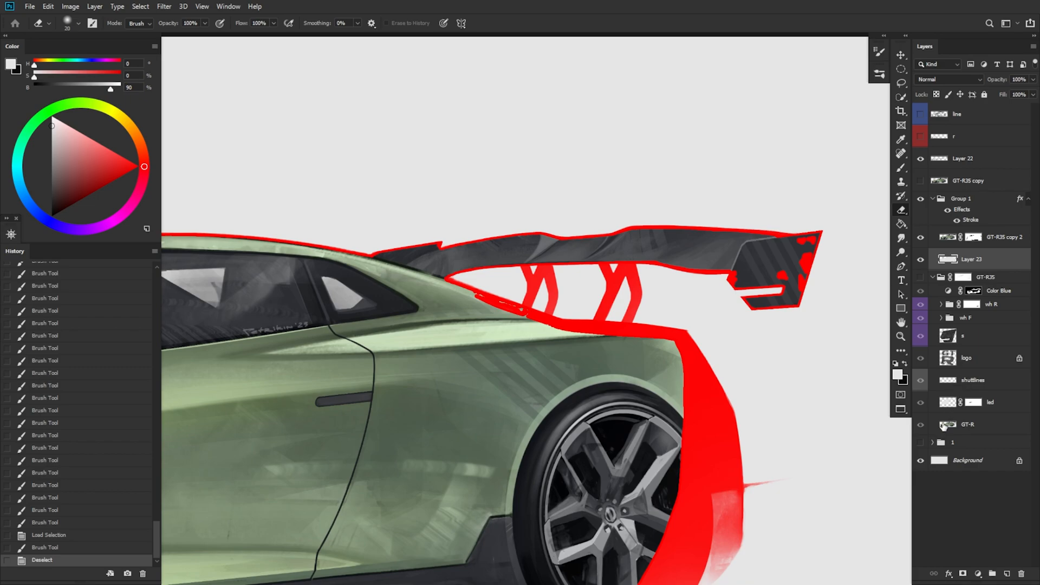
Load the spoiler copy and Layer 16 outlines from group 1, fill the wing's end plate on Layer 23 and deselect
left_click(933, 277)
left_click(933, 291)
left_click(947, 353, "ctrl")
left_click(947, 376, "ctrl")
key("b")
mouse_move(801, 252)
left_mouse_down()
mouse_move(792, 271)
mouse_move(807, 331)
mouse_move(813, 288)
mouse_move(790, 314)
left_mouse_up()
key("ctrl+z")
key("ctrl+z")
left_click_drag(793, 246, 822, 251)
key("m")
key("ctrl+d")
key("e")
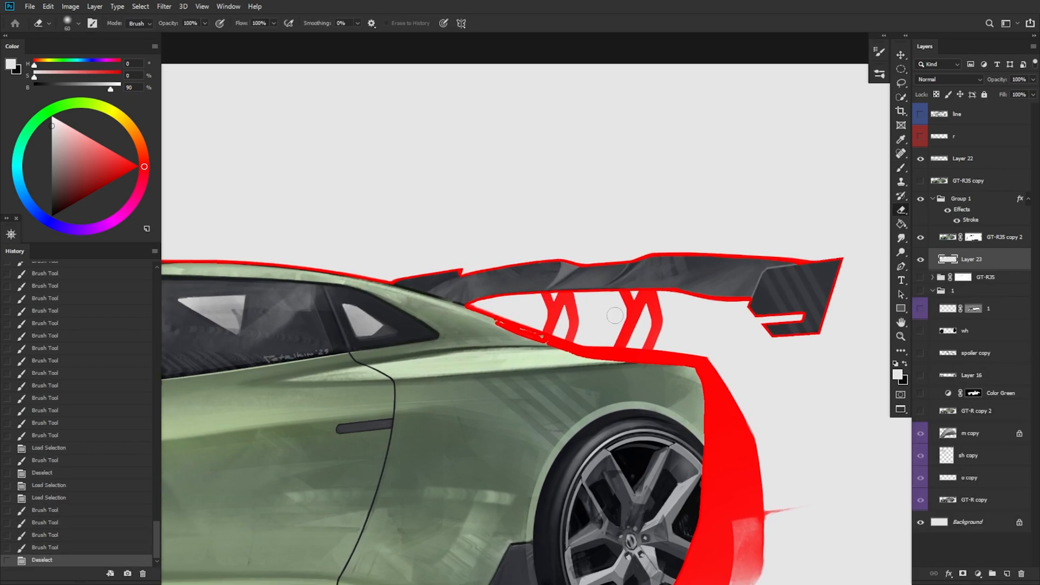
Flip the canvas horizontally and paint the Layer 23 silhouette in black along the rear deck beneath the wing
key("ctrl+shift+h")
left_click_drag(474, 325, 773, 345)
key("x")
left_click_drag(642, 327, 609, 330)
key("b")
left_click_drag(658, 325, 607, 335)
mouse_move(723, 320)
left_mouse_down()
mouse_move(655, 321)
mouse_move(741, 317)
left_mouse_up()
left_click_drag(742, 316, 832, 285)
Extend the black silhouette on Layer 23 down the rear bumper with a larger brush
left_click_drag(602, 334, 571, 391)
left_click_drag(575, 382, 563, 458)
key("bracketright")
key("bracketright")
mouse_move(604, 445)
left_mouse_down()
mouse_move(548, 297)
mouse_move(572, 400)
left_mouse_up()
Load the wh layer's outline as a selection and fill the rear wheel on Layer 23, finishing in light grey with GT-R35 copy 2 hidden
left_click(947, 331, "ctrl")
key("bracketright")
key("bracketright")
key("bracketright")
left_click_drag(553, 339, 541, 387)
mouse_move(544, 368)
left_mouse_down()
mouse_move(639, 444)
mouse_move(663, 447)
left_mouse_up()
mouse_move(688, 477)
left_mouse_down()
mouse_move(681, 443)
mouse_move(635, 479)
left_mouse_up()
left_click(920, 237)
key("x")
key("bracketright")
key("bracketright")
key("bracketright")
left_click_drag(634, 404, 475, 309)
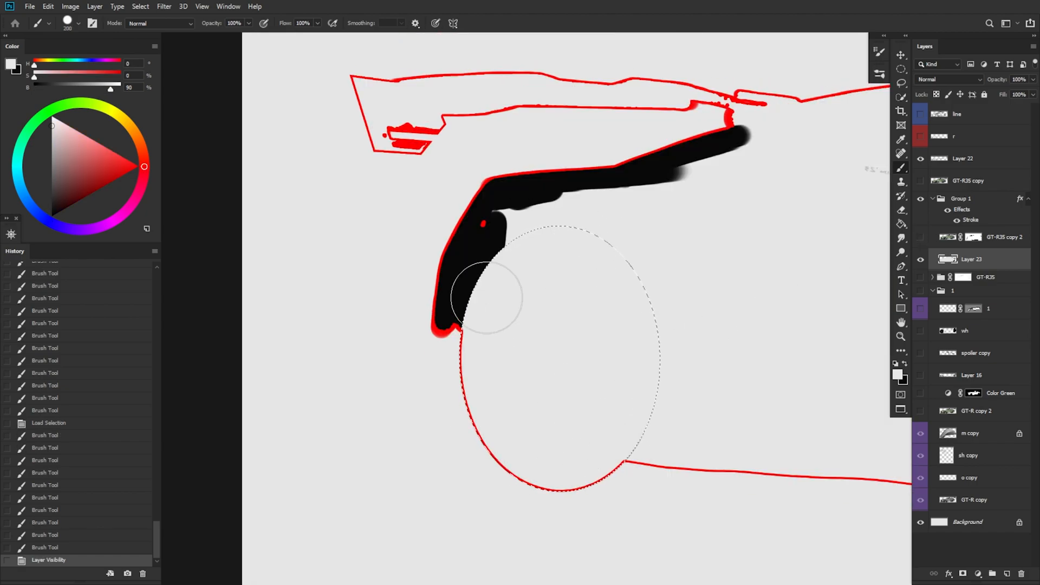
Deselect, lock the transparent pixels of Layer 23 and repaint its black rear deck and bumper strokes light grey
key("m")
key("ctrl+d")
left_click(920, 237)
left_click(935, 95)
key("b")
left_click(920, 237)
mouse_move(537, 189)
left_mouse_down()
mouse_move(476, 239)
mouse_move(732, 142)
left_mouse_up()
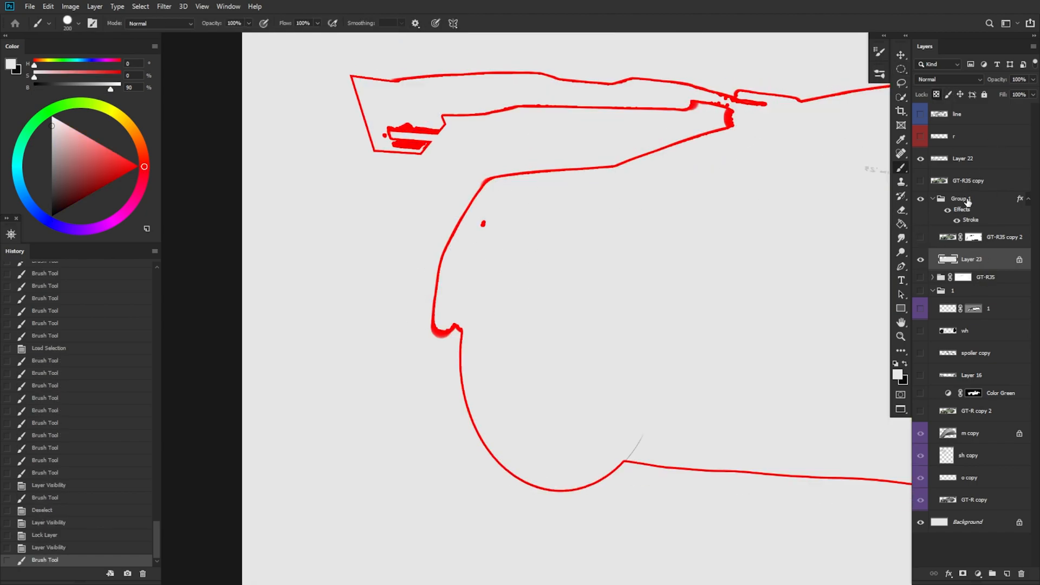
Show GT-R35 copy 2 again, reduce the brush size and unlock the transparent pixels of Layer 23
left_click(920, 237)
key("bracketleft")
key("bracketleft")
key("bracketleft")
key("bracketleft")
key("bracketleft")
left_click_drag(501, 222, 484, 167)
mouse_move(432, 303)
left_mouse_down()
mouse_move(436, 275)
mouse_move(433, 314)
left_mouse_up()
left_click(936, 94)
Paint the light grey base on Layer 23 behind the car's rear end and lower body edge
mouse_move(432, 277)
left_mouse_down()
mouse_move(433, 319)
mouse_move(456, 379)
left_mouse_up()
left_click_drag(461, 386, 501, 387)
key("bracketright")
mouse_move(592, 381)
left_mouse_down()
mouse_move(437, 298)
mouse_move(705, 333)
left_mouse_up()
left_click_drag(831, 357, 464, 293)
left_click(723, 381, "alt")
left_click(723, 381, "alt")
Flip the canvas back horizontally and continue the light grey base on Layer 23 along the body
key("h")
left_click_drag(719, 339, 601, 332)
mouse_move(498, 336)
left_mouse_down()
mouse_move(636, 316)
mouse_move(706, 320)
left_mouse_up()
mouse_move(713, 322)
left_mouse_down()
mouse_move(543, 330)
mouse_move(640, 312)
left_mouse_up()
left_click(488, 339, "ctrl")
left_click_drag(496, 273, 574, 274)
left_click_drag(588, 273, 745, 267)
Fill the Layer 23 base behind the front bumper and splitter in light grey with a smaller brush
key("bracketleft")
key("bracketleft")
key("bracketleft")
left_click_drag(444, 267, 363, 254)
key("bracketleft")
key("bracketleft")
key("bracketleft")
key("bracketleft")
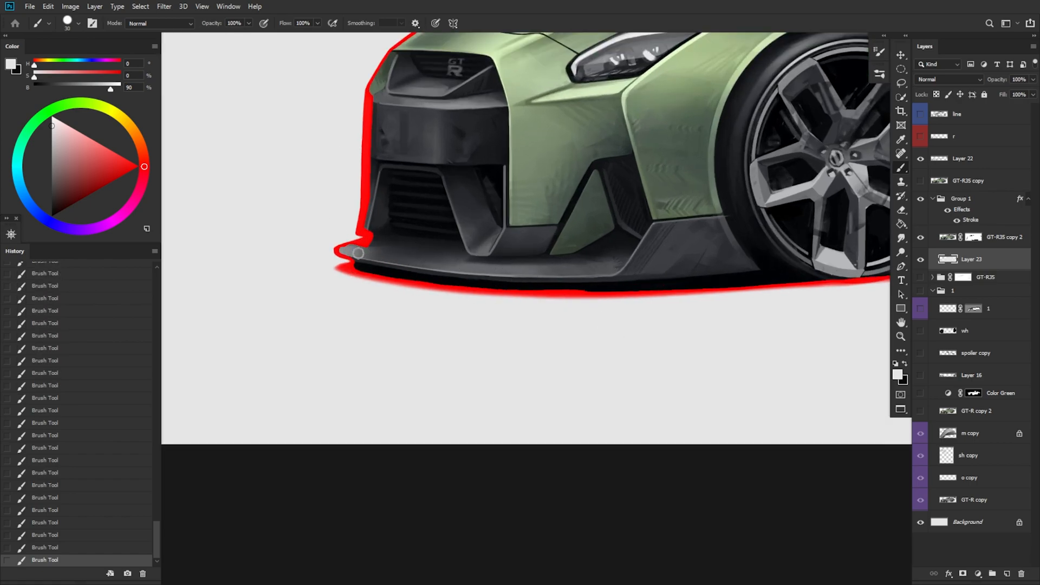
left_click_drag(379, 87, 371, 143)
left_click(545, 286, "alt")
left_click_drag(801, 307, 668, 322)
Paint the light grey base on Layer 23 beneath the rear wing's support struts
left_click(708, 192, "ctrl")
key("e")
key("b")
left_click_drag(541, 162, 519, 227)
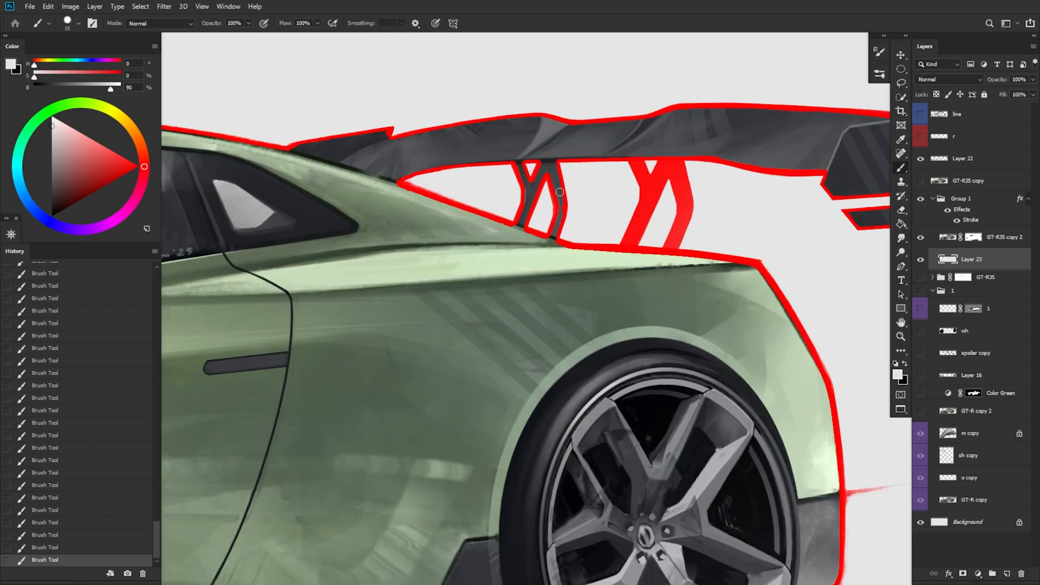
left_click_drag(661, 174, 659, 182)
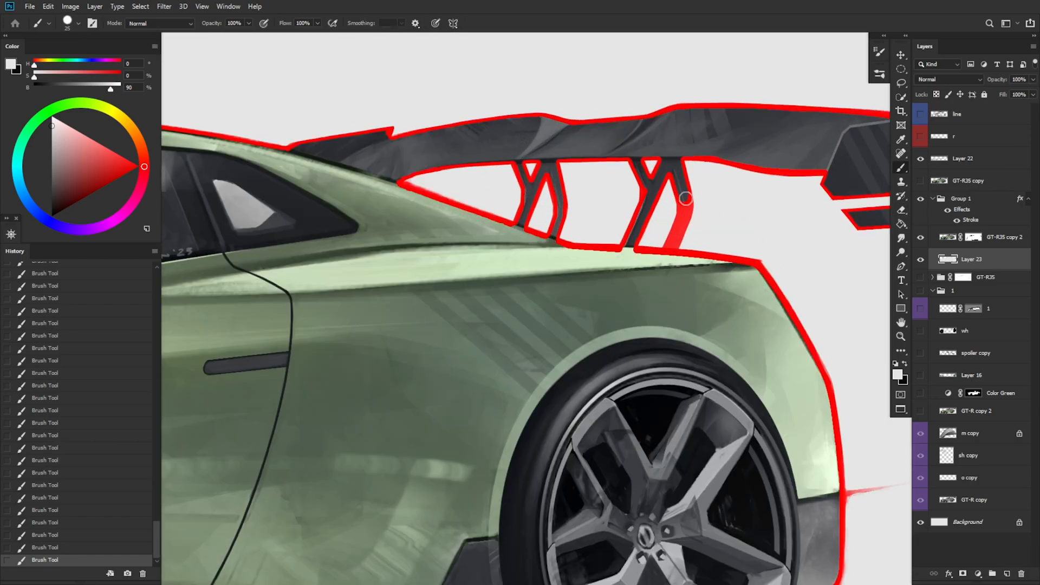
left_click_drag(776, 287, 670, 344)
left_click_drag(704, 374, 703, 308)
left_click_drag(676, 298, 739, 341)
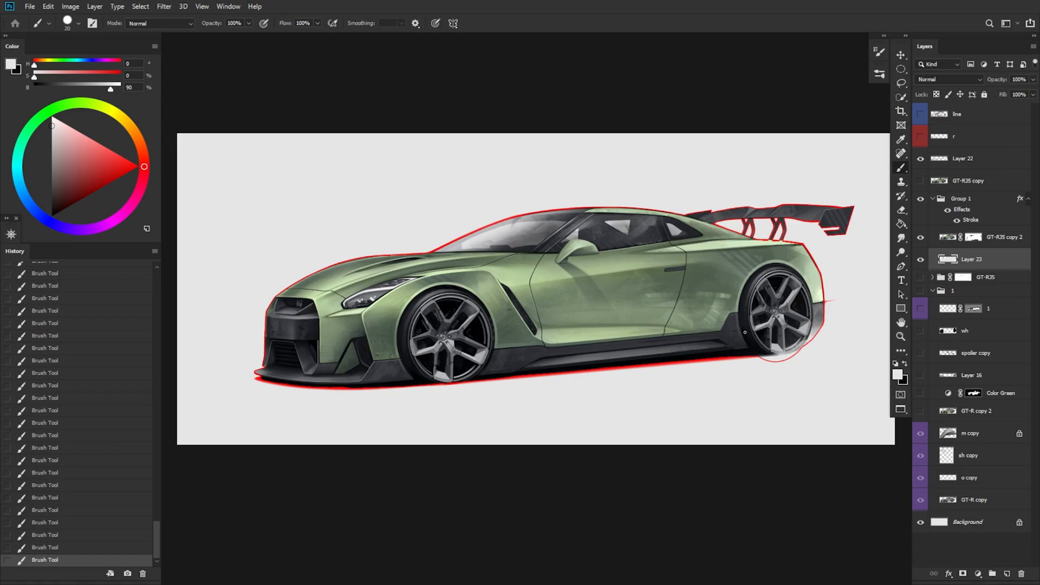
Toggle Layer 23 off and on to compare the car with and without its base
left_click(932, 199)
left_click(954, 200)
left_click(932, 199)
left_click(920, 260)
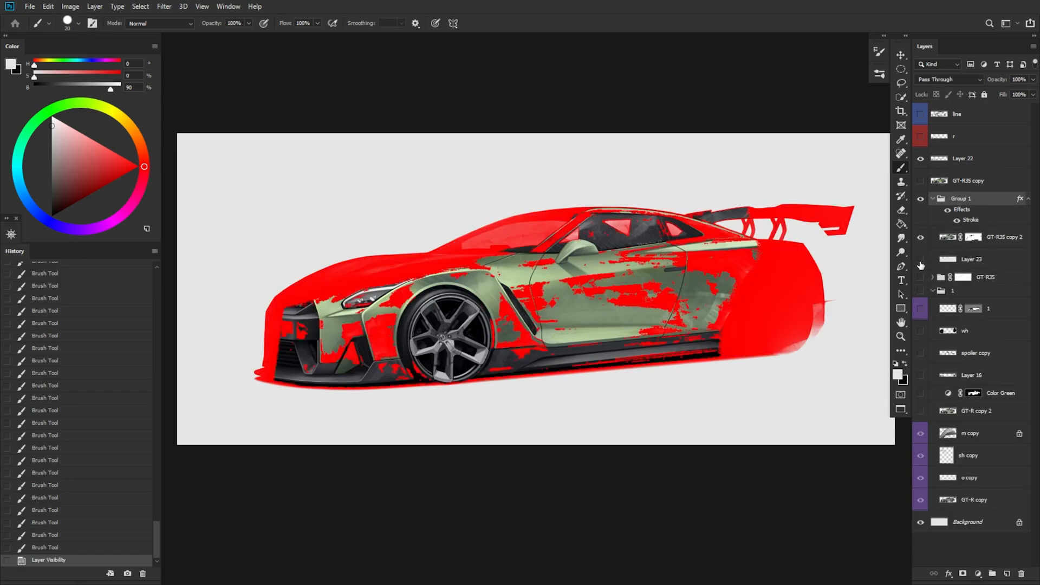
left_click(920, 260)
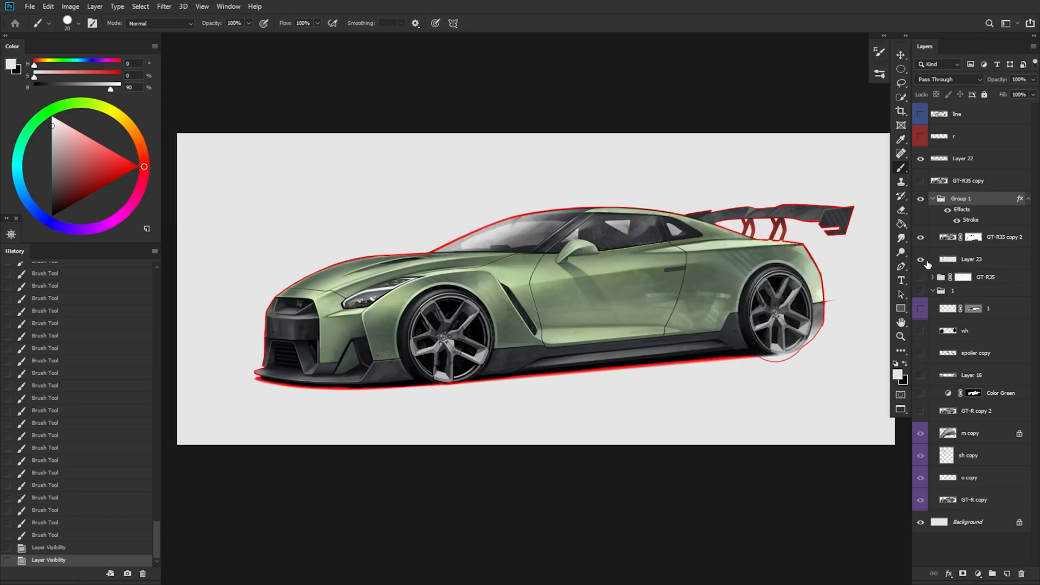
Try merging Group 1 with its stroke effect still applied, and undo the merge
left_click(992, 239)
left_click(988, 259, "shift")
left_click(960, 201)
left_click(933, 199)
key("ctrl+e")
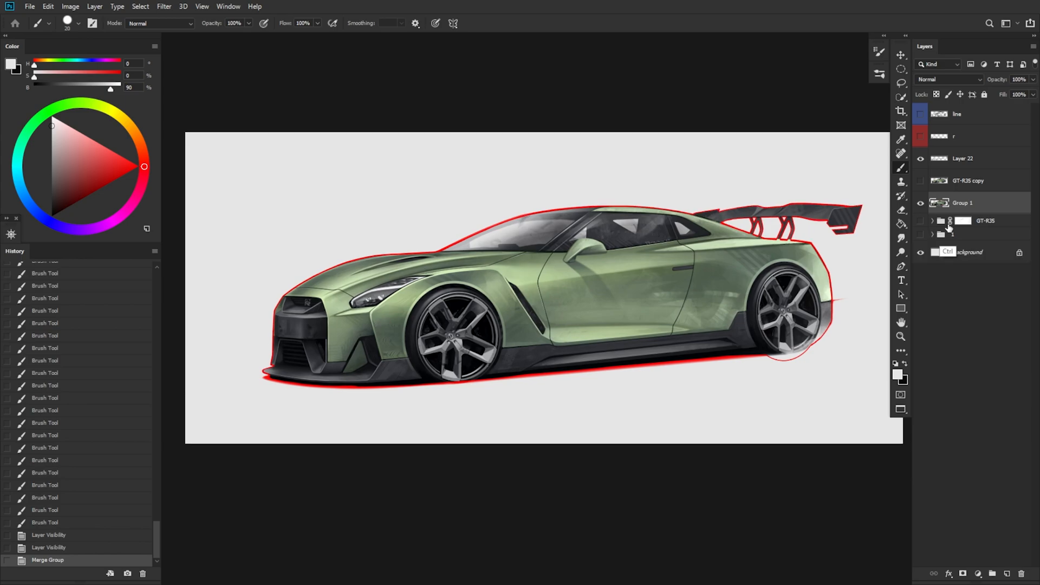
key("ctrl+z")
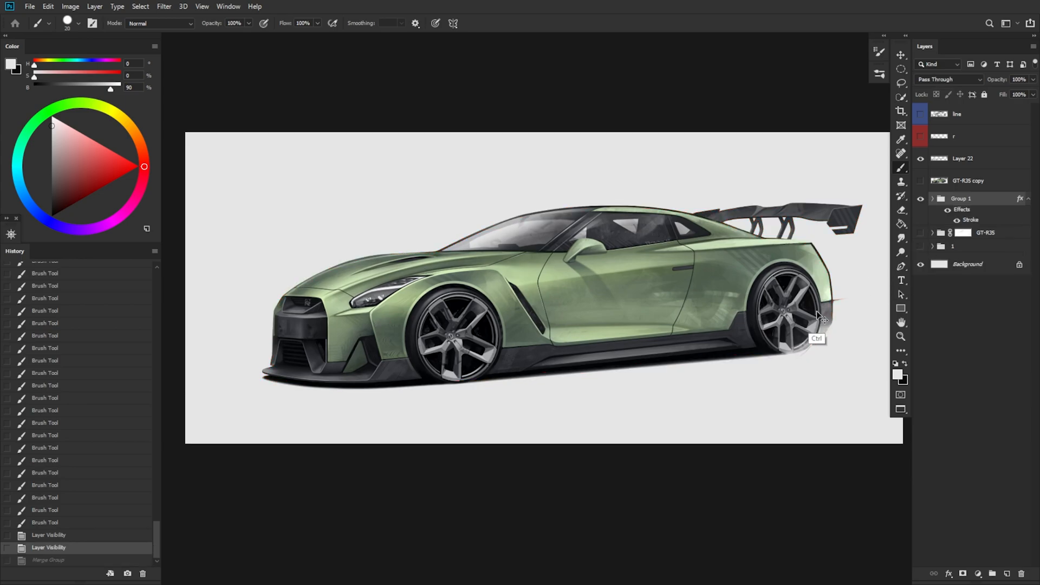
Clear the stroke layer style from Group 1 and merge the group into a single layer
right_click(1005, 206)
left_click(981, 371)
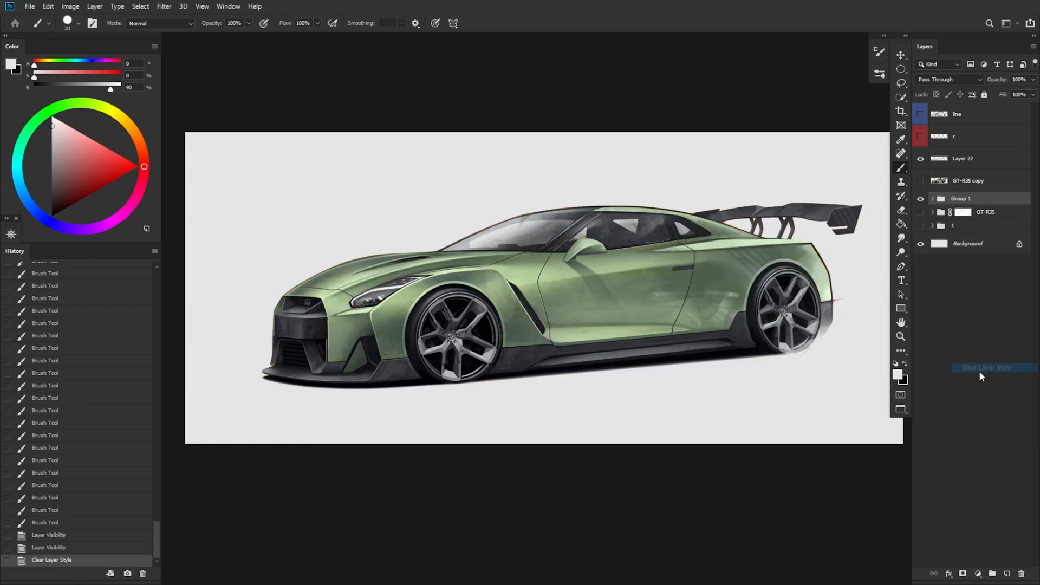
left_click(933, 199)
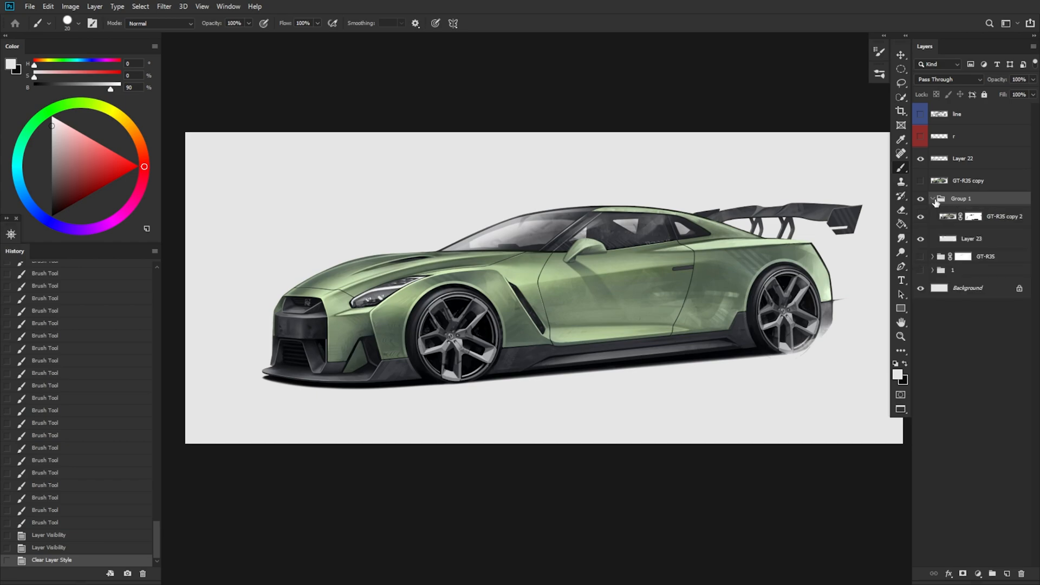
left_click(933, 199)
right_click(964, 202)
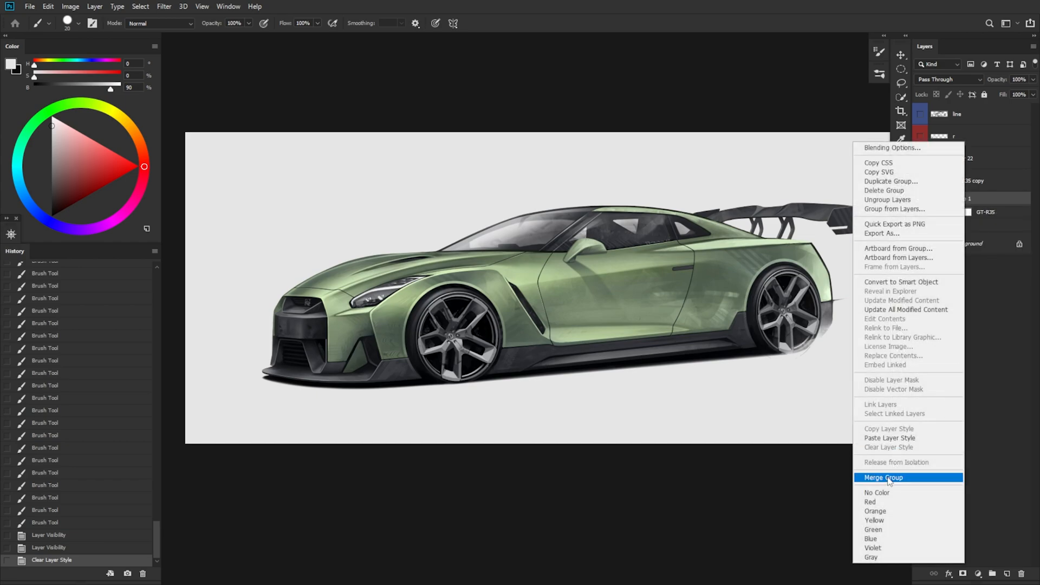
left_click(942, 477)
left_click_drag(845, 319, 843, 313)
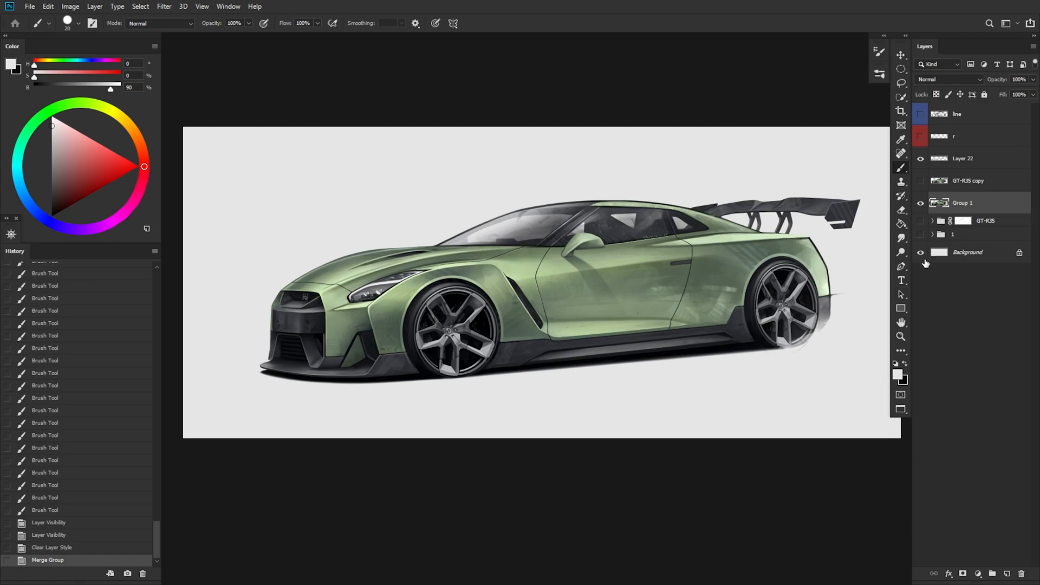
left_click_drag(812, 347, 805, 349)
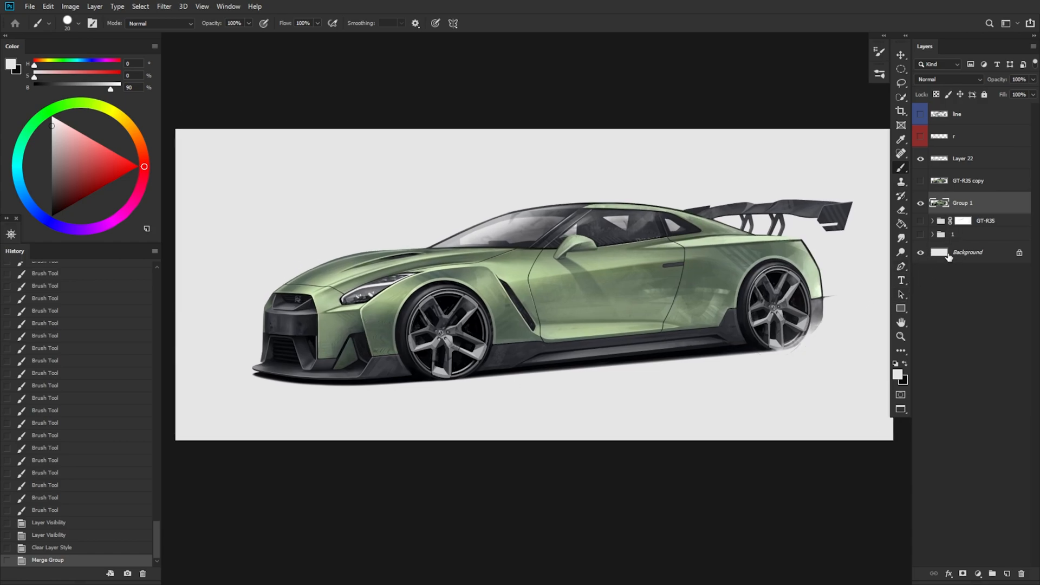
Add a solid colour fill layer in e6e6e6 directly above the Background
left_click(943, 258)
left_click(977, 574)
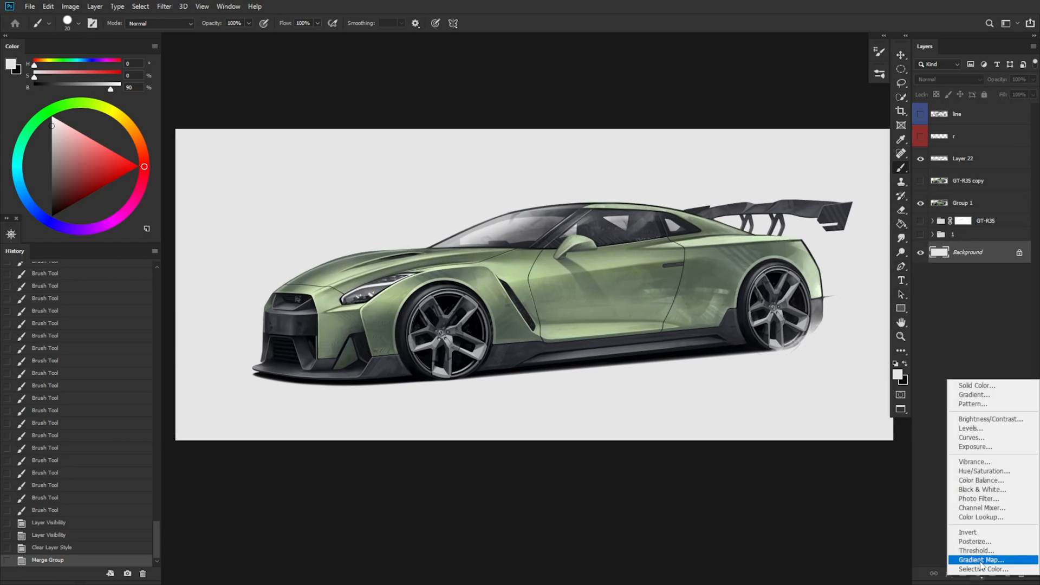
left_click(958, 385)
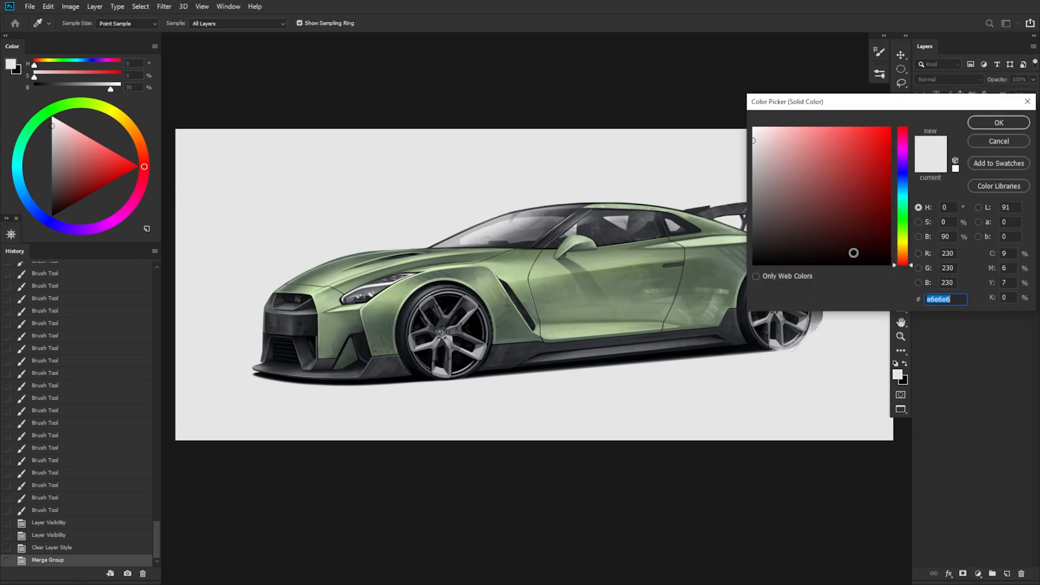
left_click(997, 124)
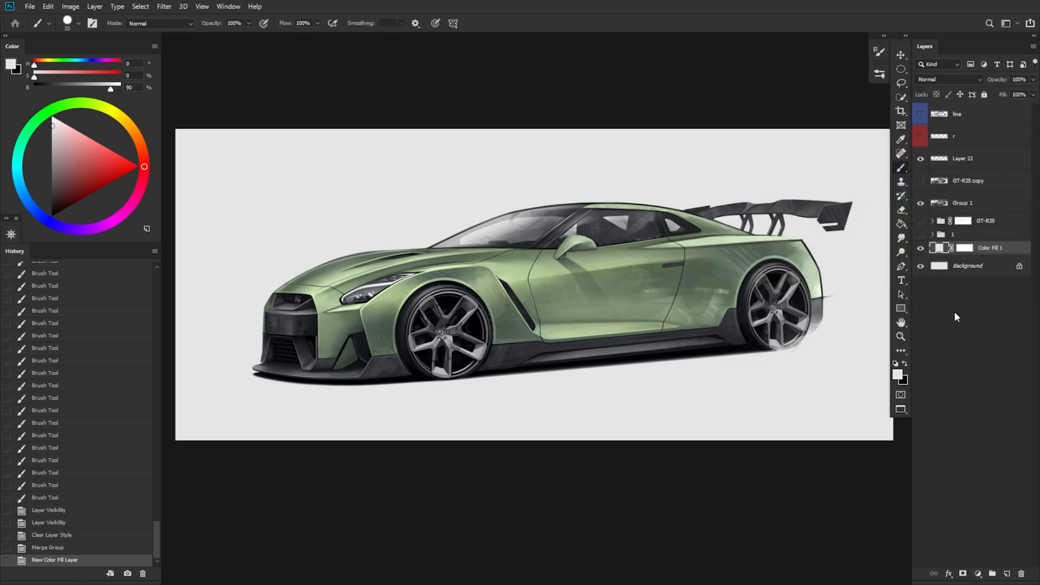
Change the fill layer's colour to a near-black navy, RGB 0, 0, 14
double_click(941, 250)
left_click_drag(875, 108, 834, 26)
mouse_move(817, 71)
left_mouse_down()
mouse_move(828, 76)
mouse_move(785, 146)
mouse_move(815, 168)
mouse_move(828, 148)
left_mouse_up()
left_click_drag(792, 432, 758, 384)
type("e")
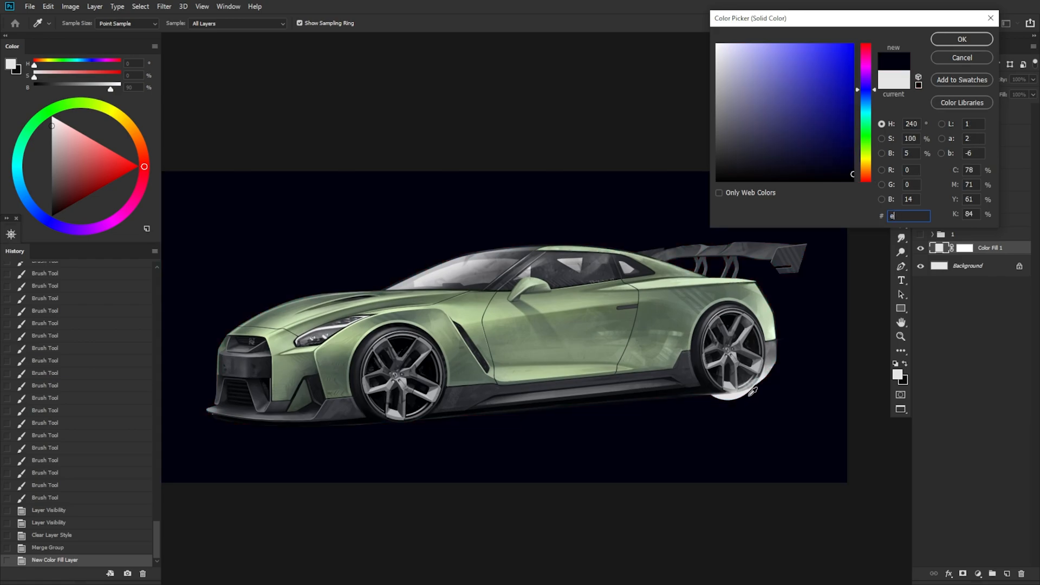
left_click(956, 45)
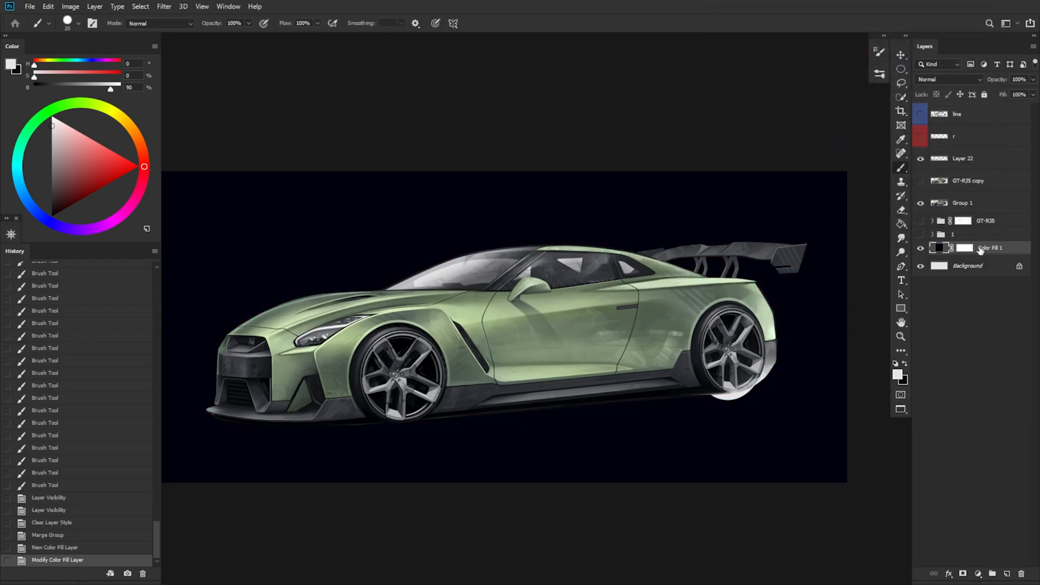
Erase the light remnants around the rear wheel and along the car's lower edge on Group 1, and save the file
left_click(956, 204)
key("e")
right_click(780, 379)
left_click_drag(750, 402, 713, 398)
mouse_move(768, 383)
left_mouse_down()
mouse_move(707, 400)
mouse_move(773, 362)
mouse_move(750, 399)
left_mouse_up()
right_click(797, 367)
left_click_drag(683, 439, 794, 393)
left_click_drag(547, 378, 522, 377)
mouse_move(718, 372)
left_mouse_down()
mouse_move(715, 362)
mouse_move(664, 400)
mouse_move(746, 376)
left_mouse_up()
key("ctrl+minus")
key("ctrl+s")
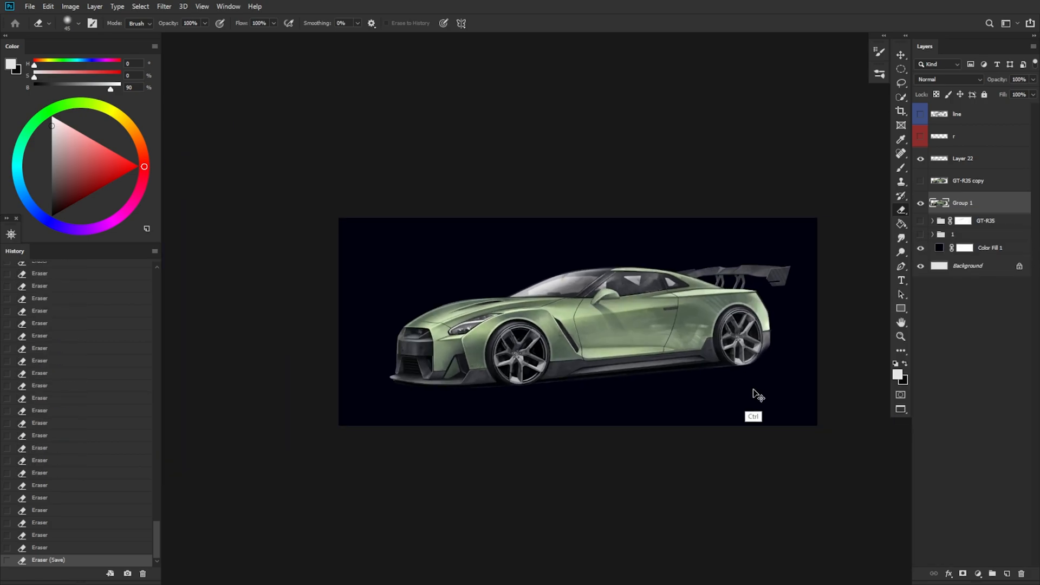